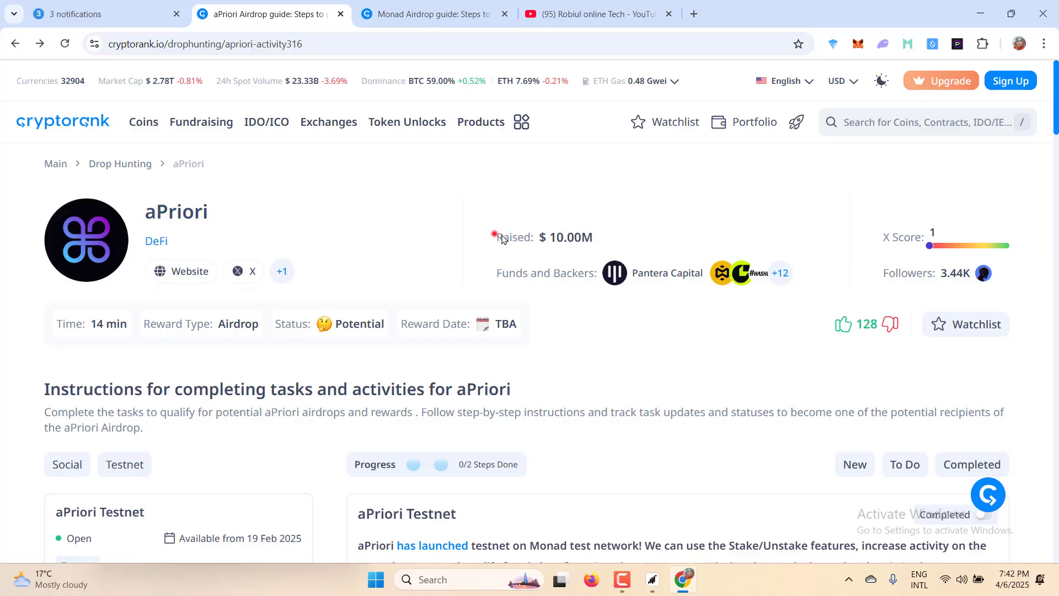
Step: Review aPriori's raised funding and full investor list, and look over the tasks listed in its airdrop guide
left_click_drag(495, 238, 598, 237)
left_click(617, 243)
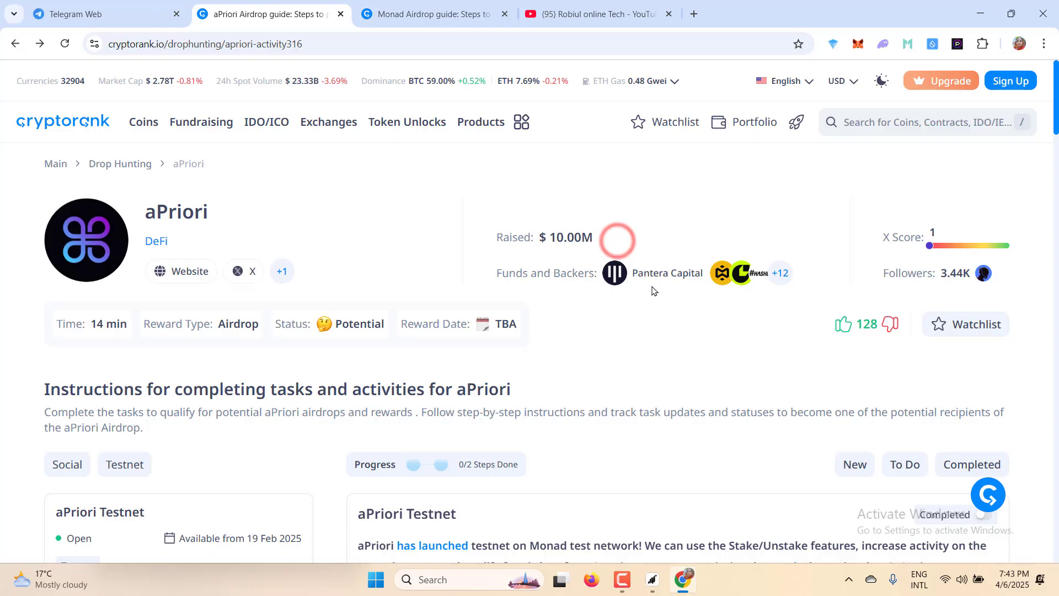
left_click(781, 276)
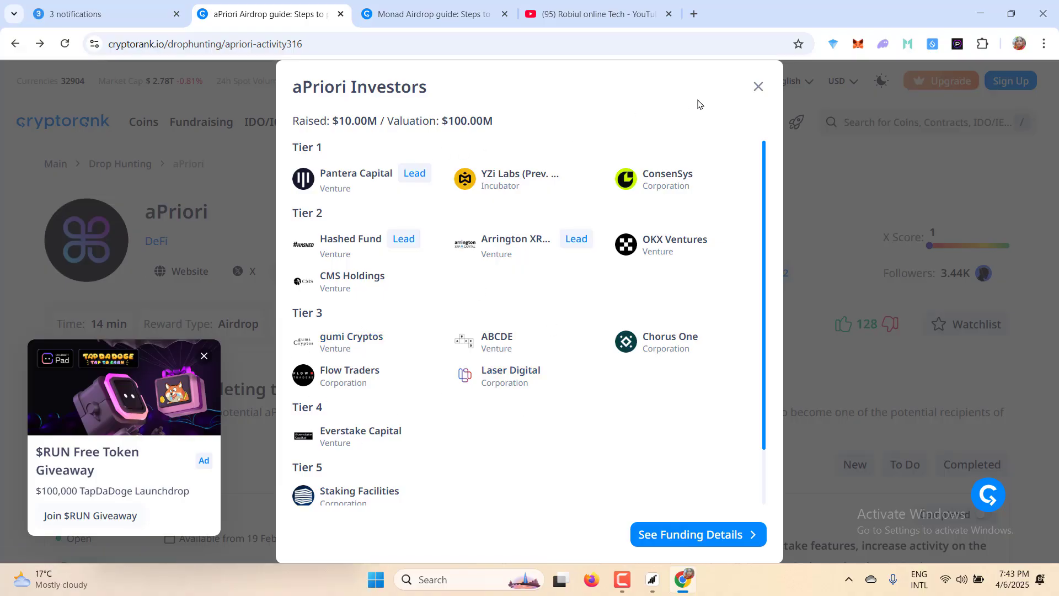
left_click(760, 87)
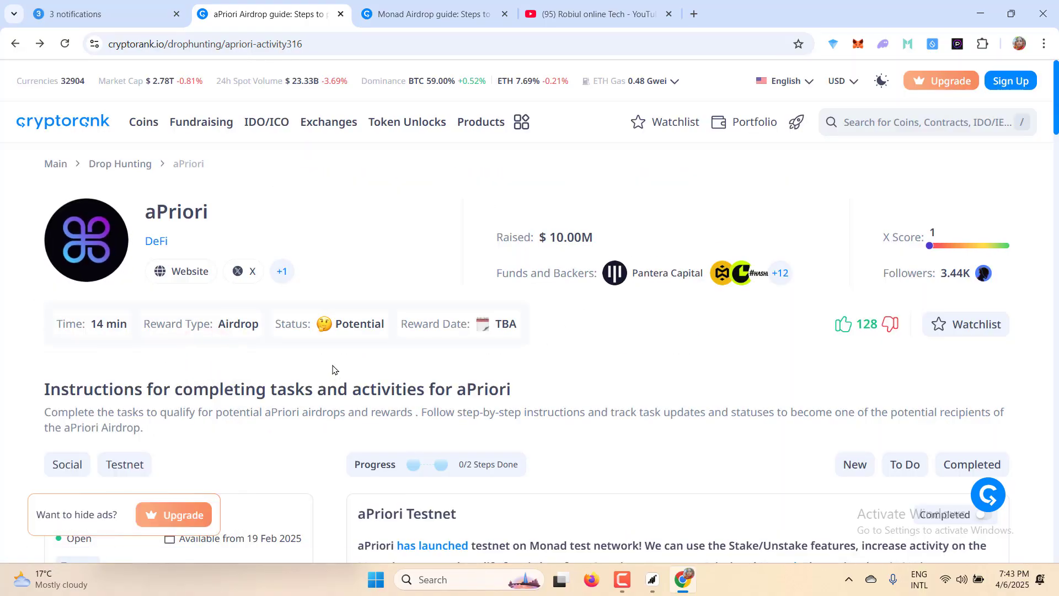
scroll(333, 369, "down", 3)
scroll(107, 375, "down", 1)
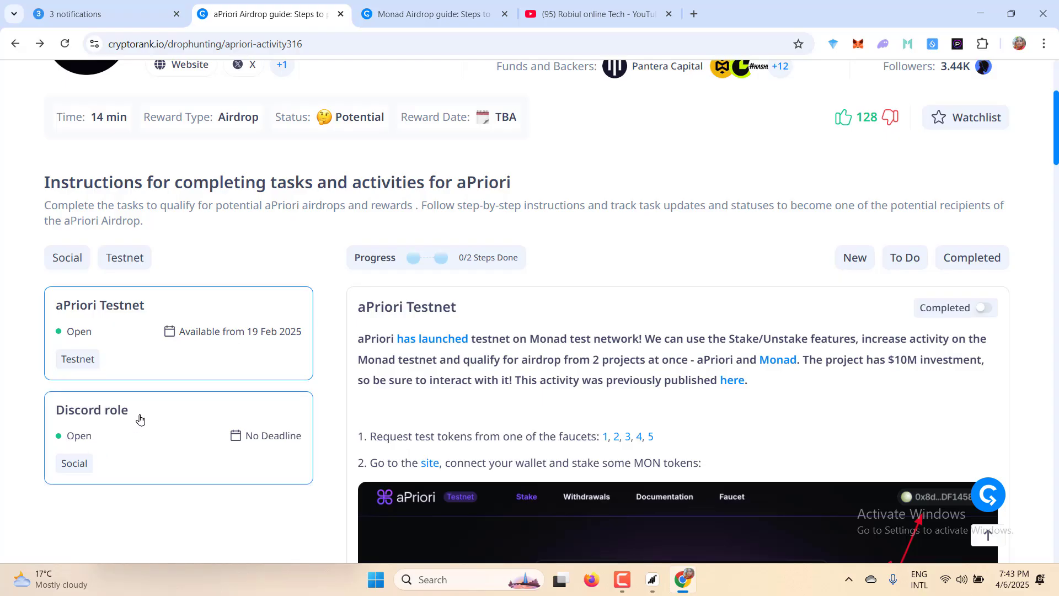
scroll(647, 345, "up", 3)
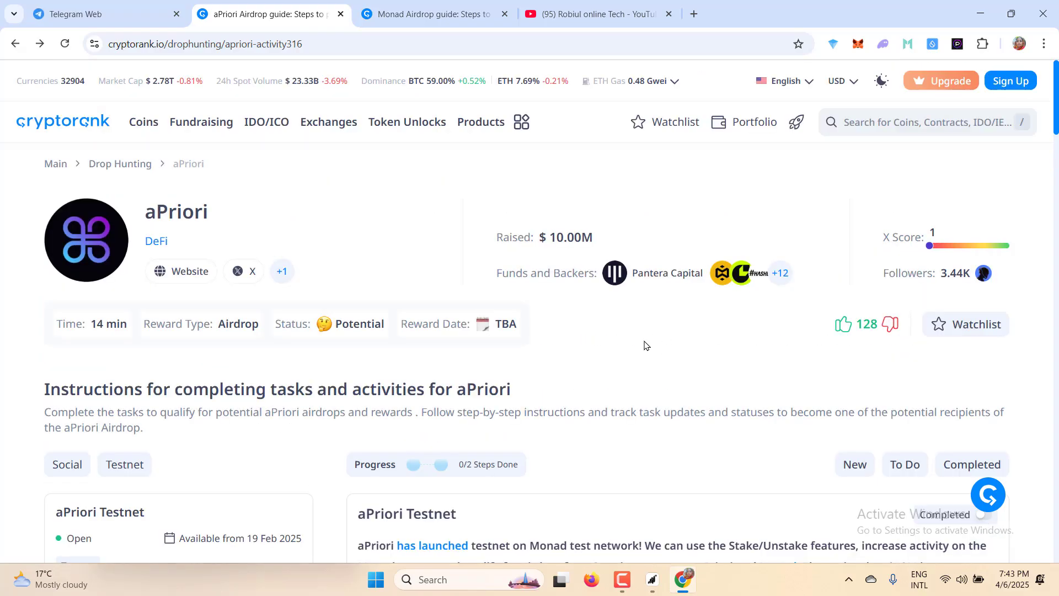
Step: Switch to the Monad airdrop guide, dismiss the floating ad and check Monad's raised funding
left_click(429, 13)
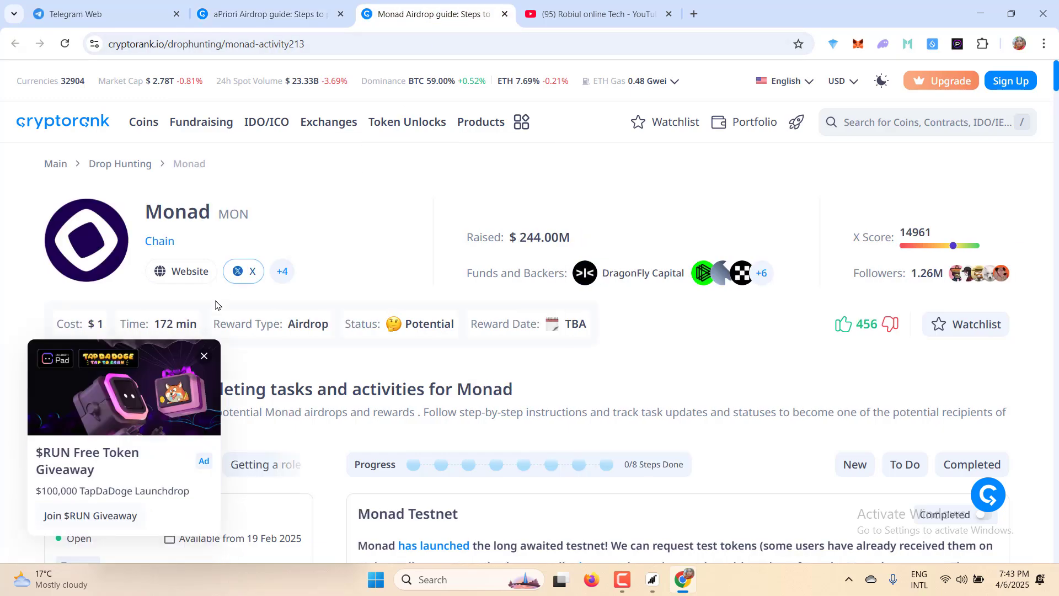
left_click(204, 356)
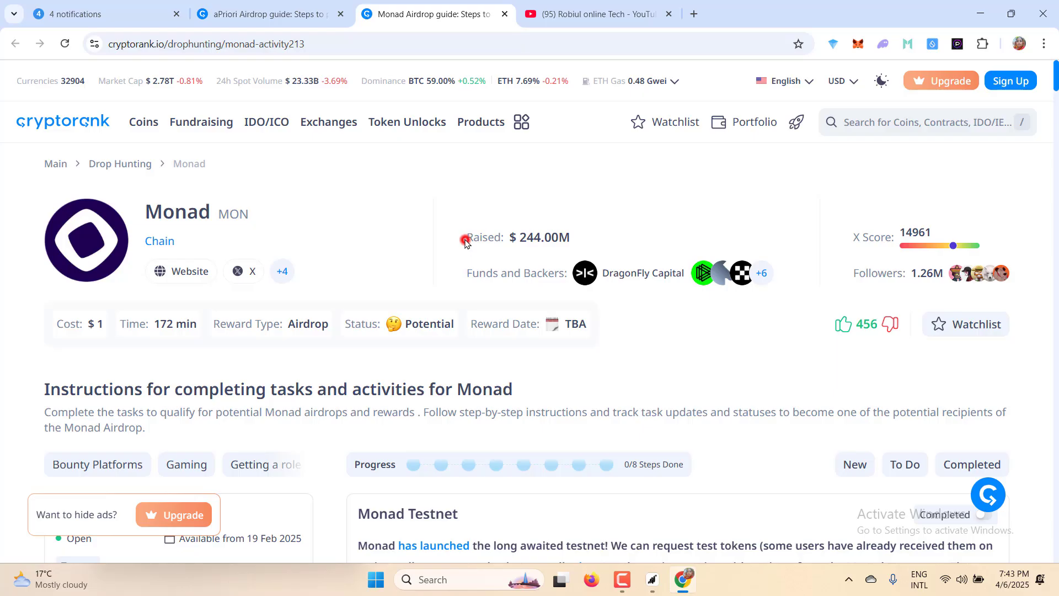
left_click_drag(465, 241, 567, 237)
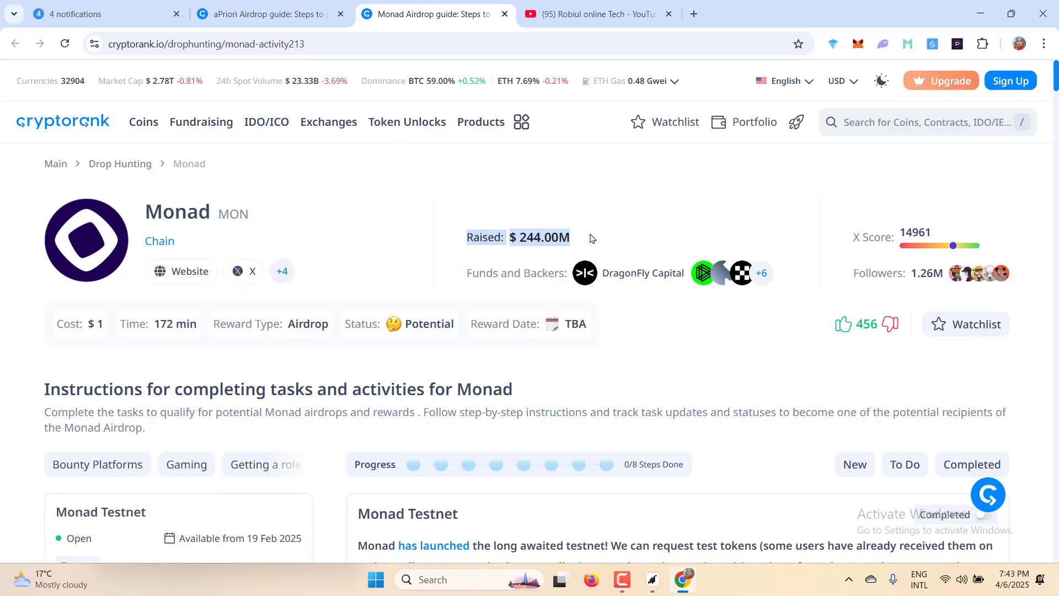
left_click(590, 238)
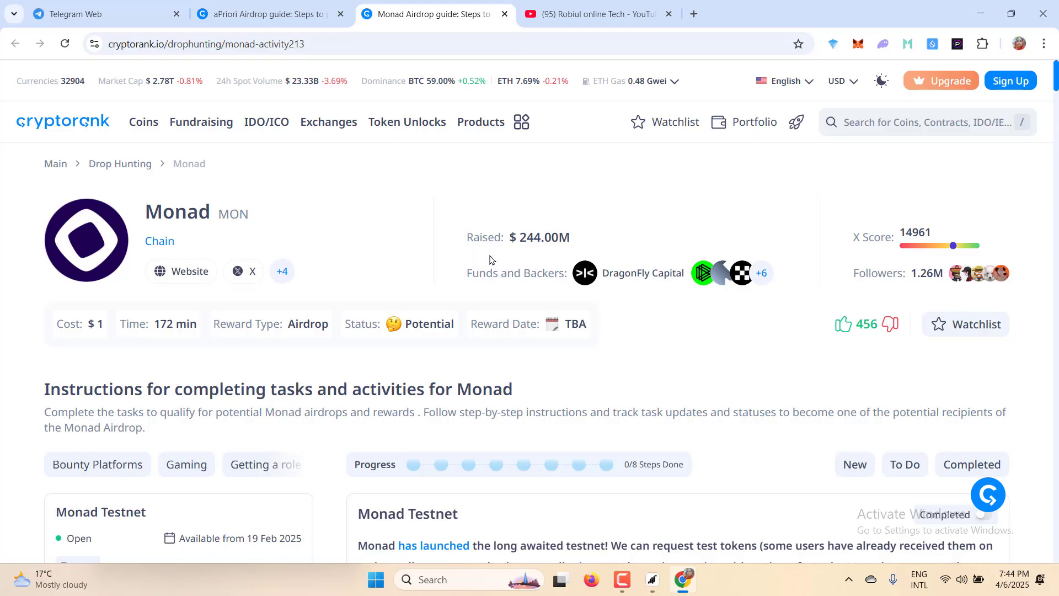
Step: Compare the aPriori and Monad airdrop guides by viewing their project overviews alternately, finishing on aPriori
left_click(279, 11)
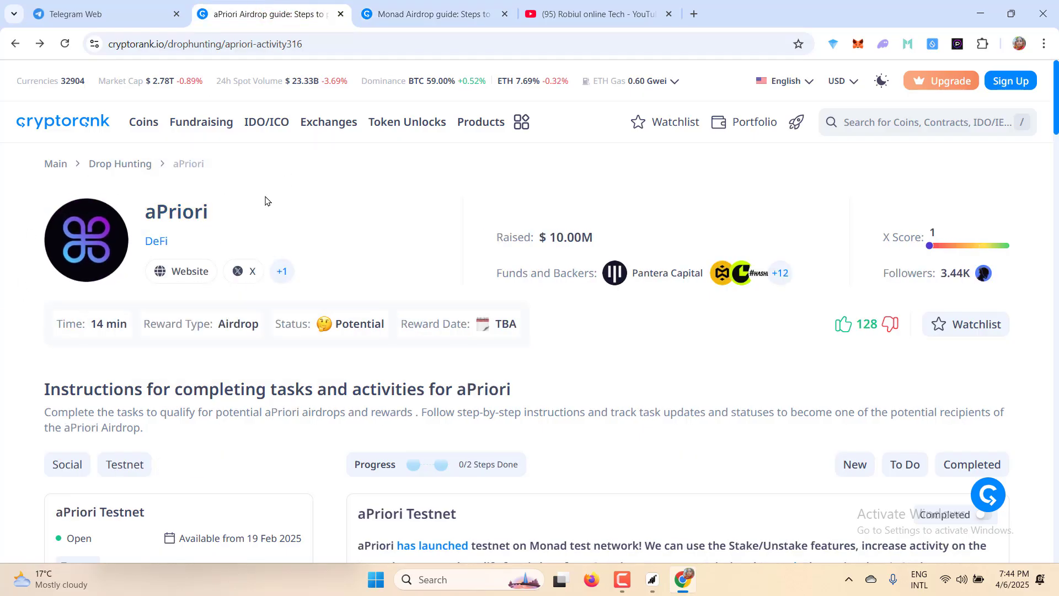
left_click(392, 17)
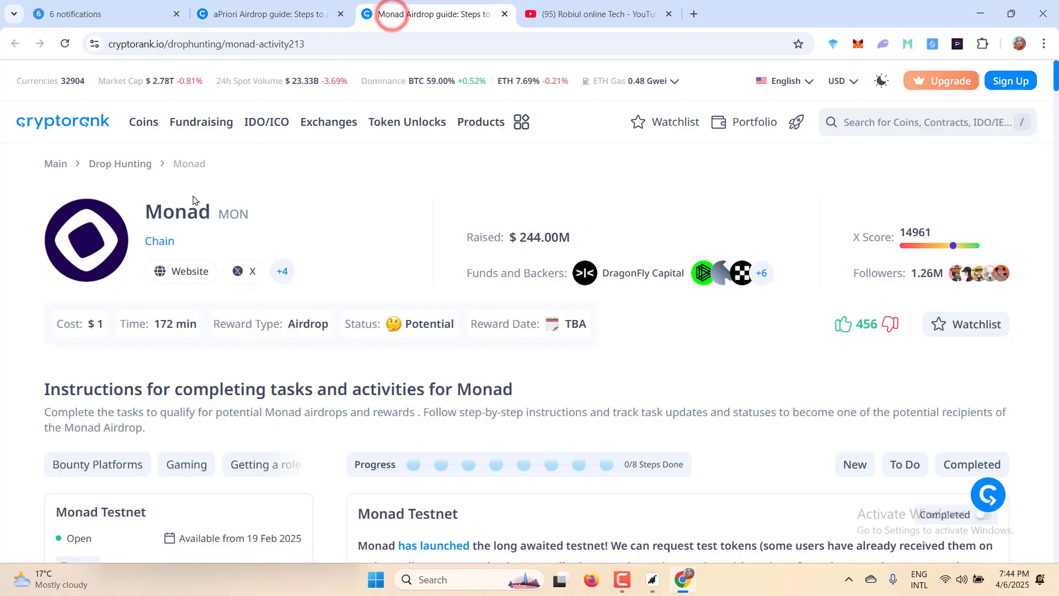
left_click(276, 16)
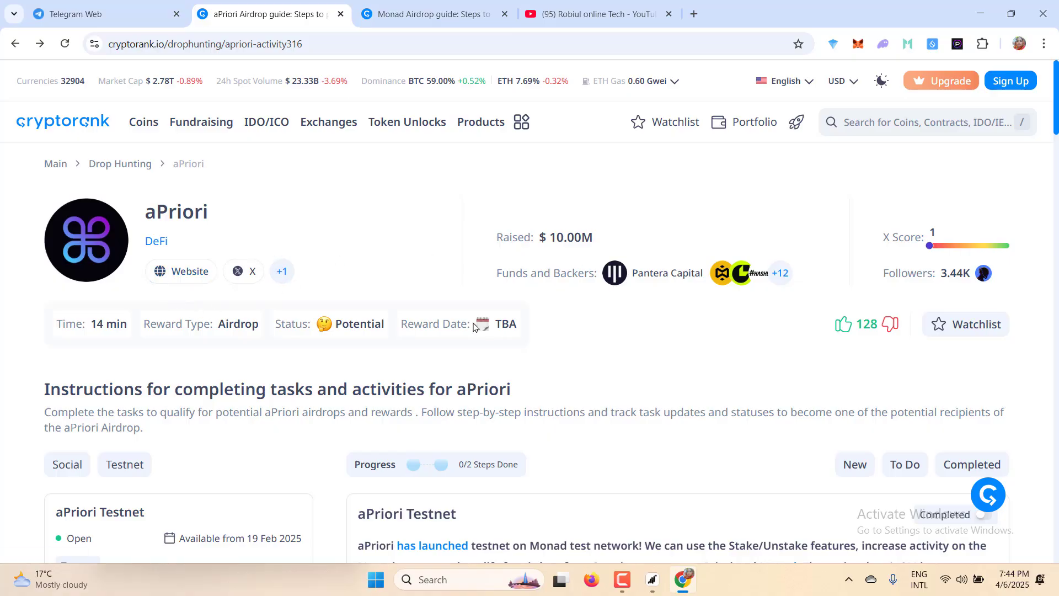
left_click(419, 13)
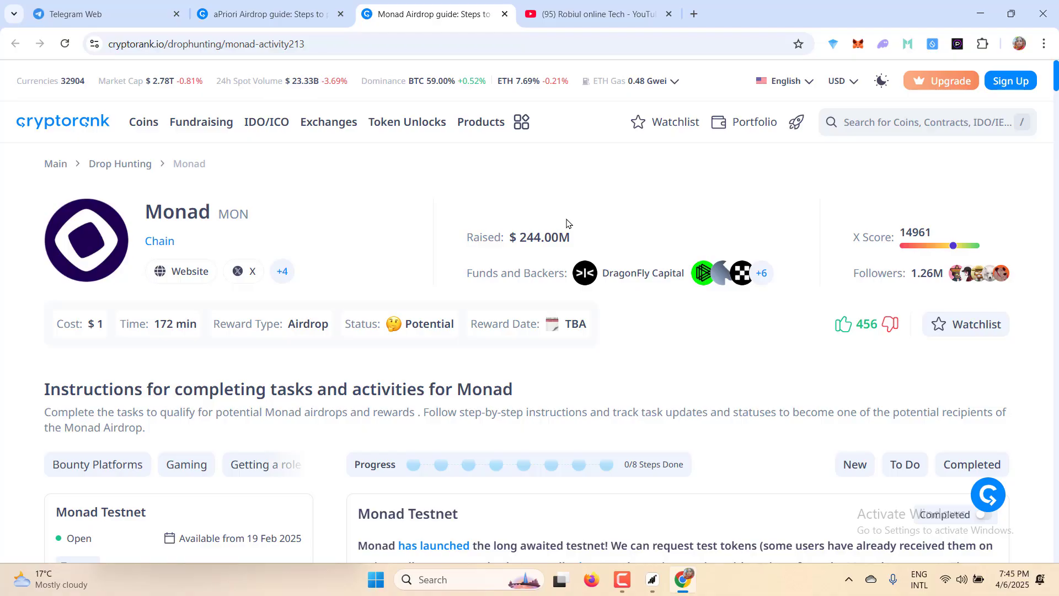
key("ctrl+shift+Tab")
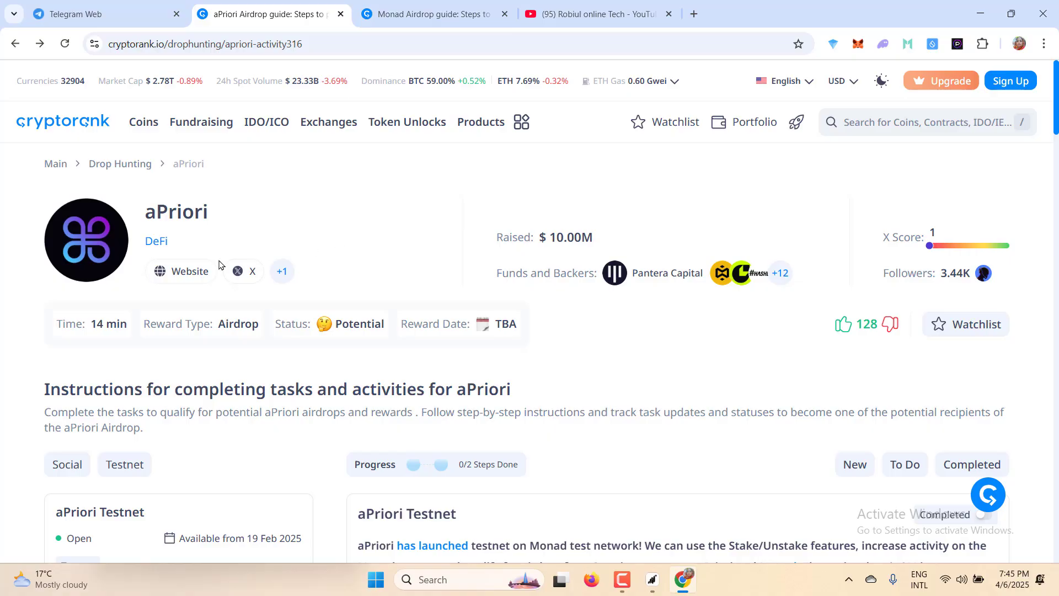
left_click(417, 12)
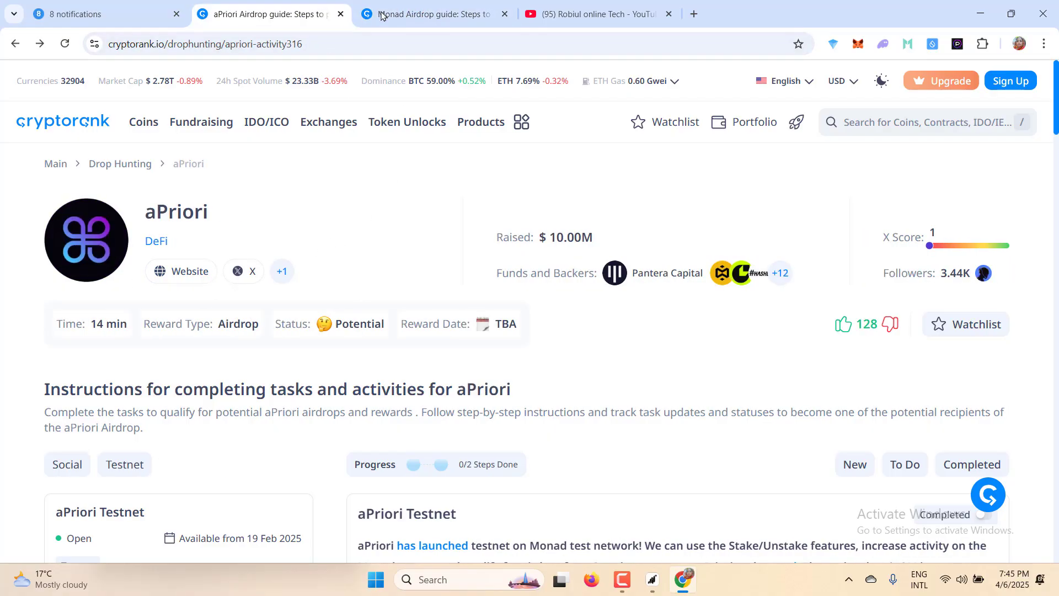
left_click(392, 10)
mouse_move(393, 122)
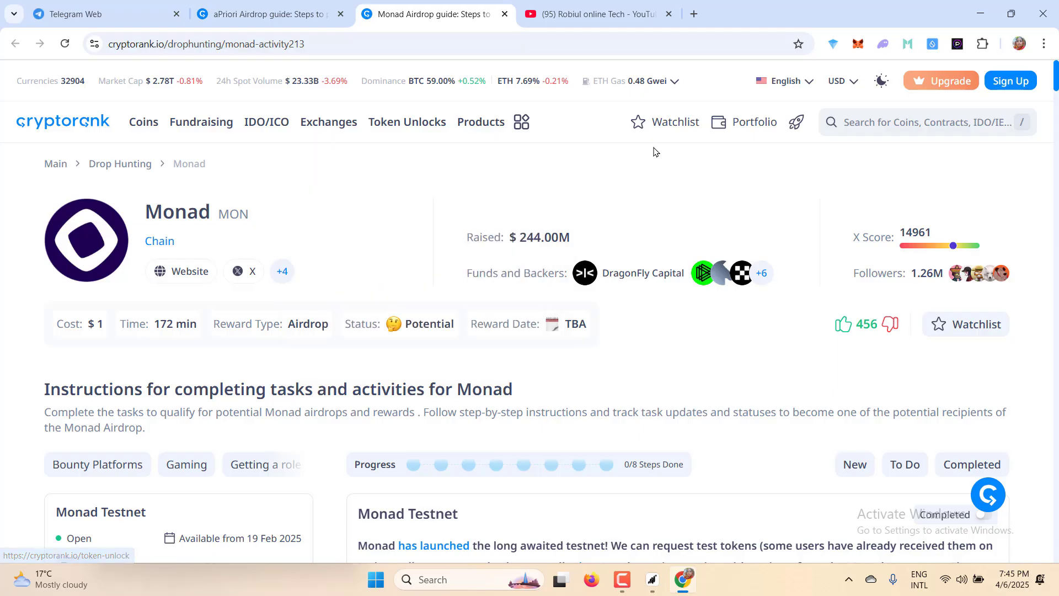
left_click(276, 14)
left_click(420, 8)
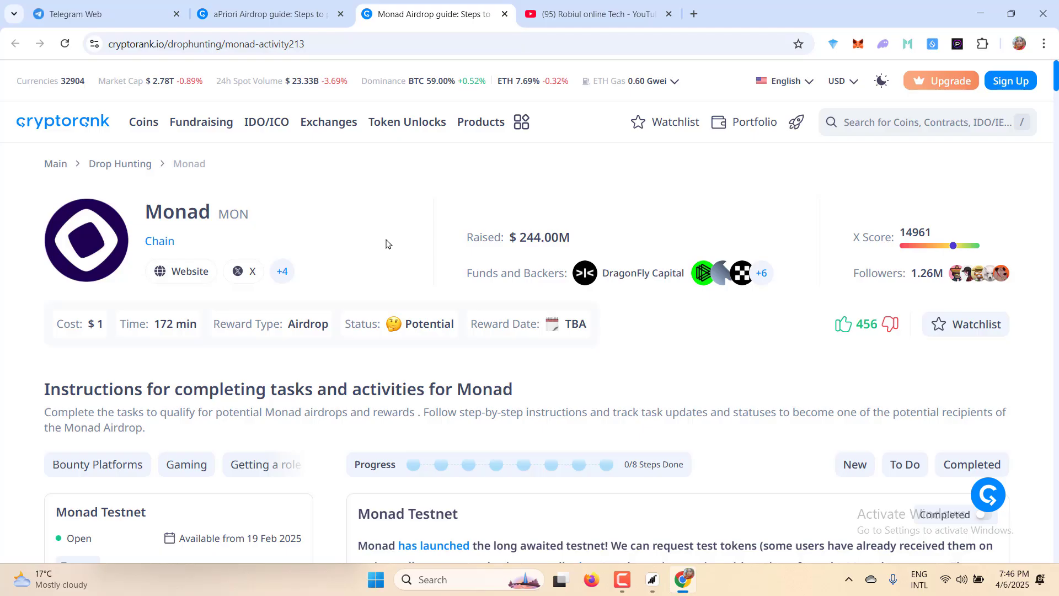
key("ctrl+shift+Tab")
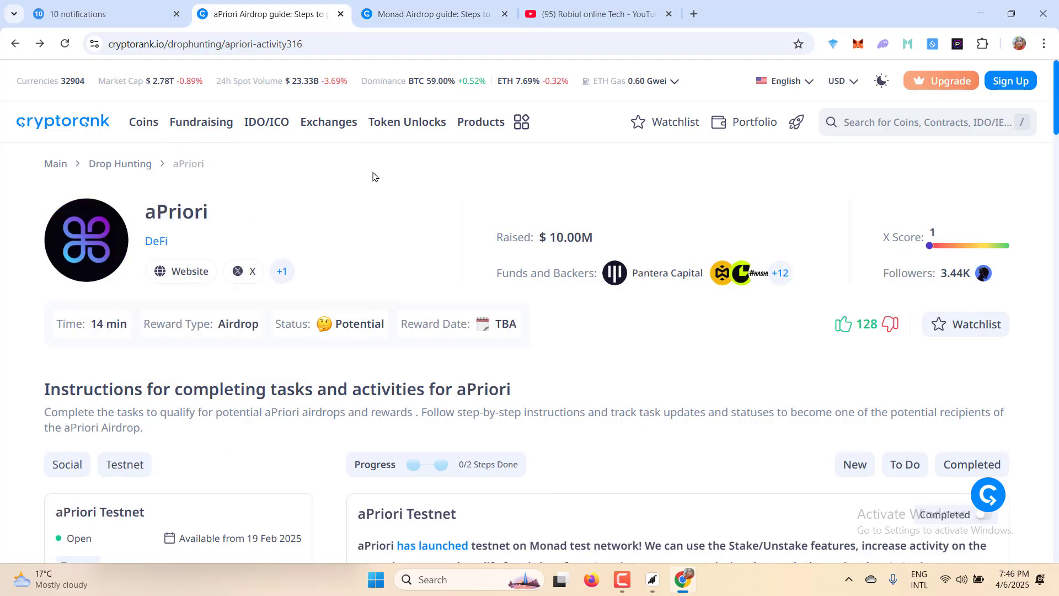
mouse_move(347, 142)
key("ctrl+Tab")
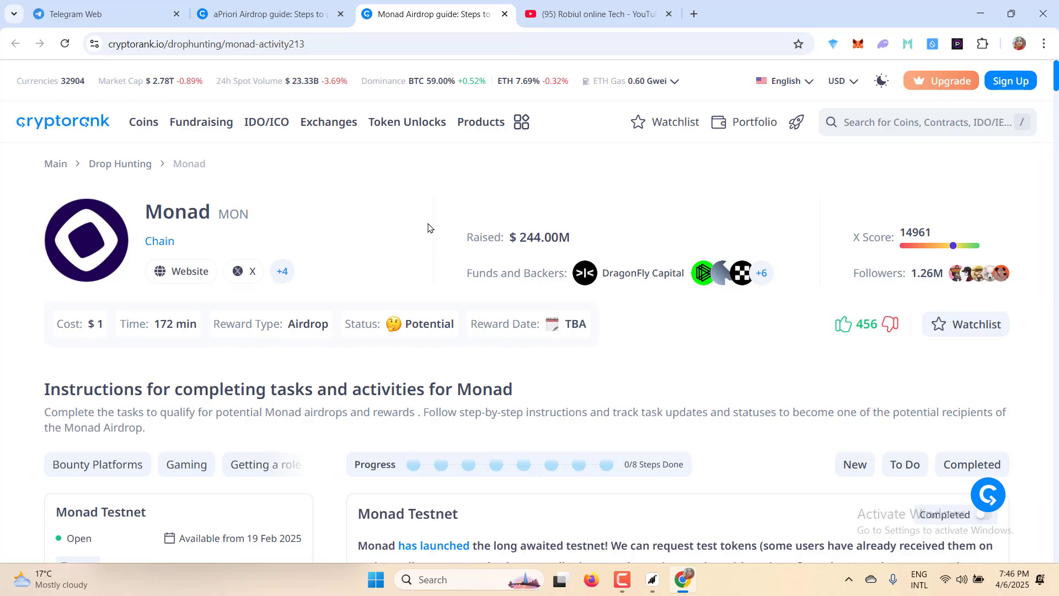
left_click(268, 14)
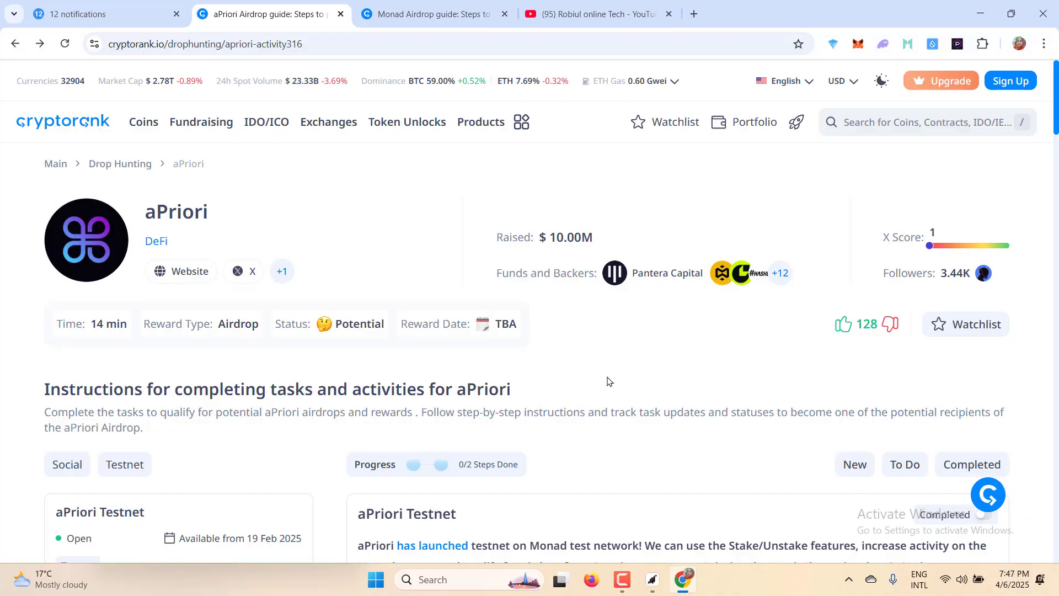
Step: Switch to the YouTube channel page, browse its latest airdrop videos and close the page
left_click(552, 14)
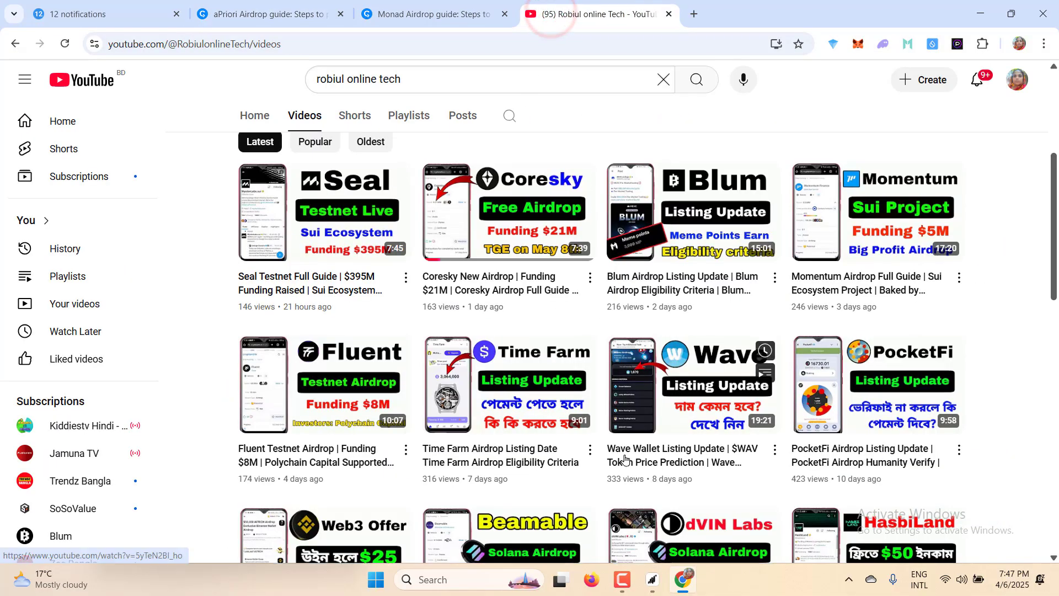
scroll(625, 460, "up", 5)
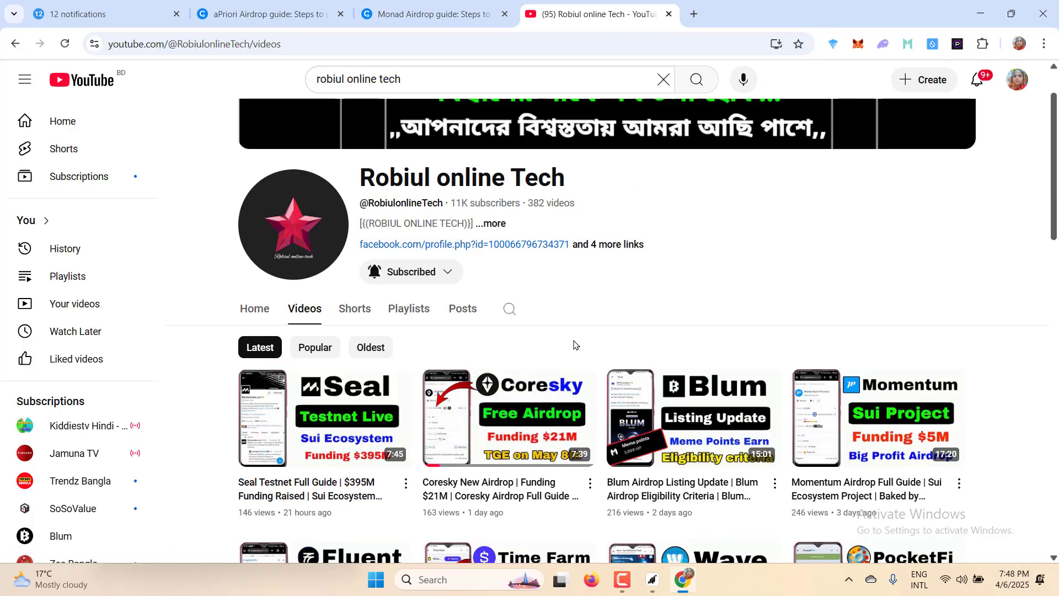
scroll(573, 345, "down", 9)
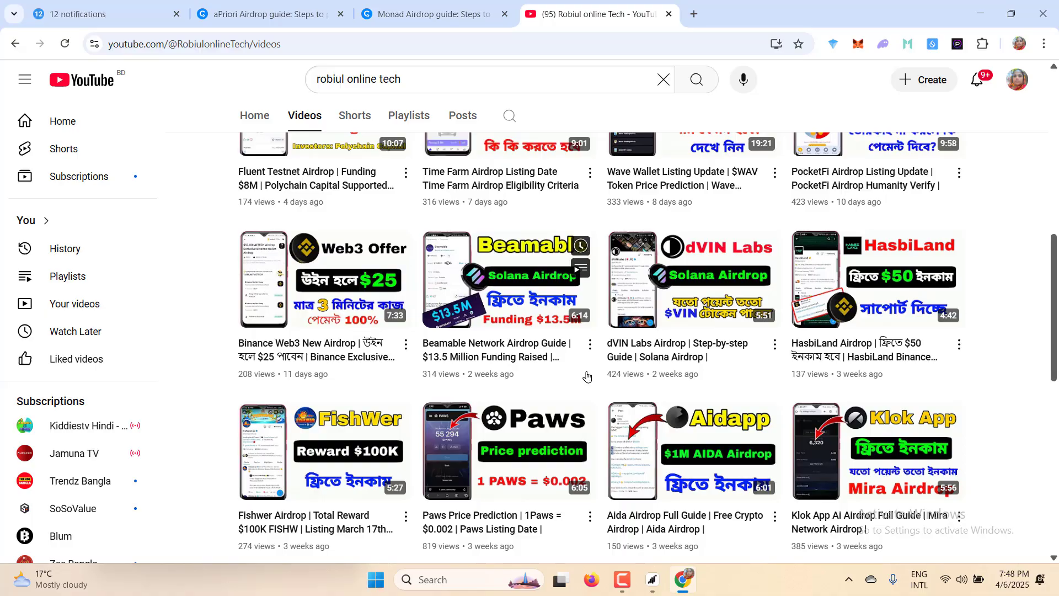
scroll(586, 377, "down", 10)
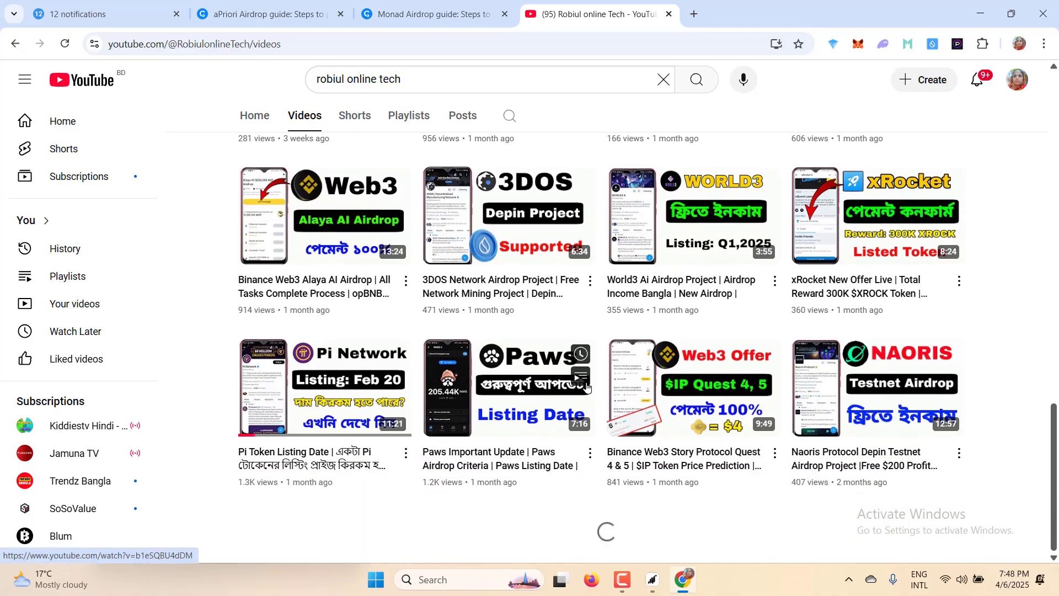
scroll(586, 386, "up", 20)
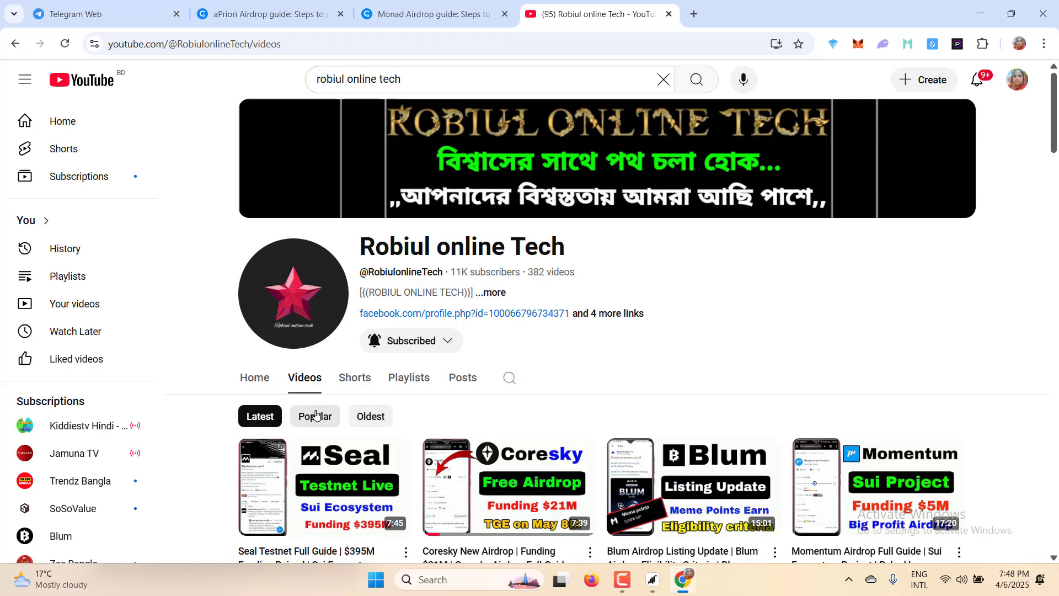
key("ctrl+w")
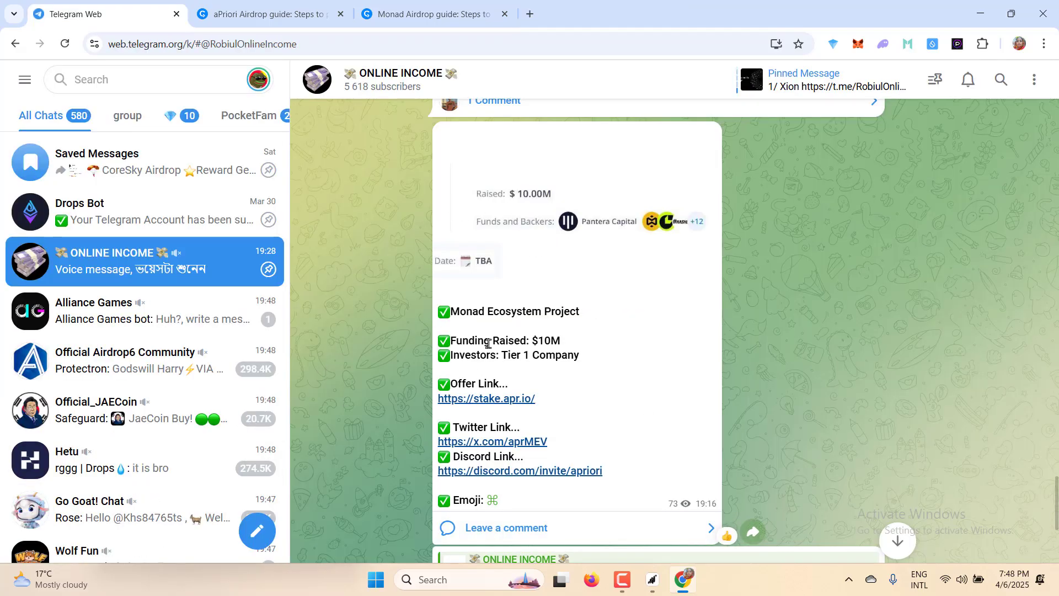
Step: Examine the airdrop posts in the ONLINE INCOME Telegram channel, returning to the Monad Ecosystem Project post
scroll(606, 418, "down", 1)
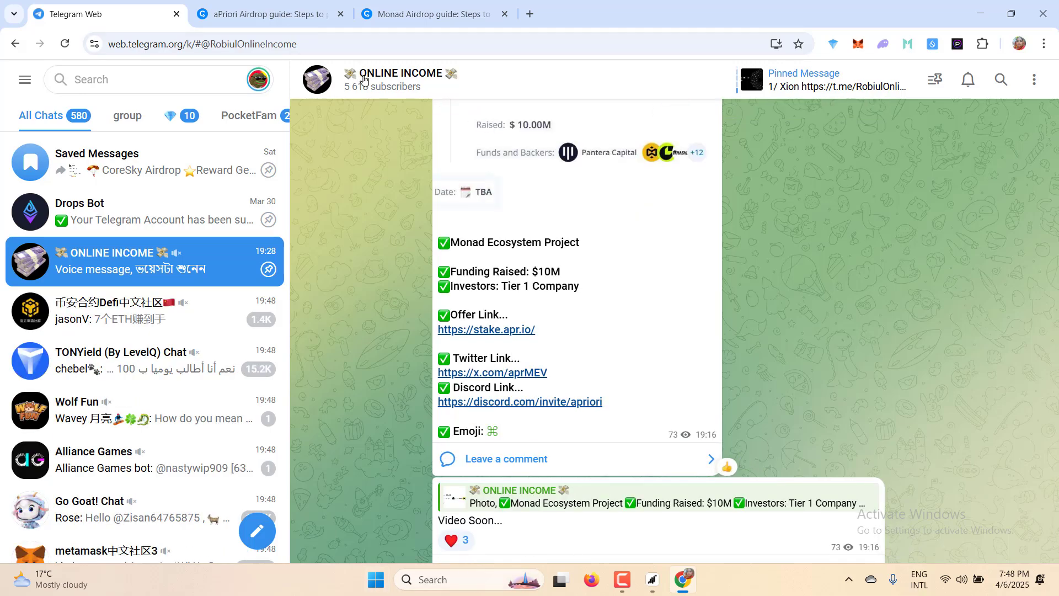
scroll(625, 366, "up", 5)
scroll(625, 366, "up", 10)
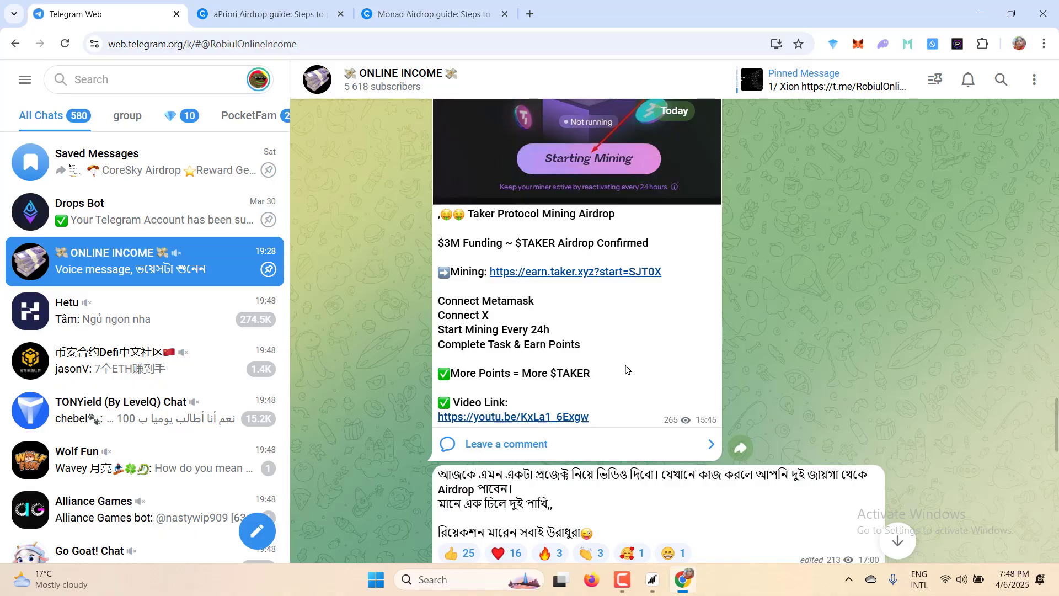
scroll(621, 377, "up", 15)
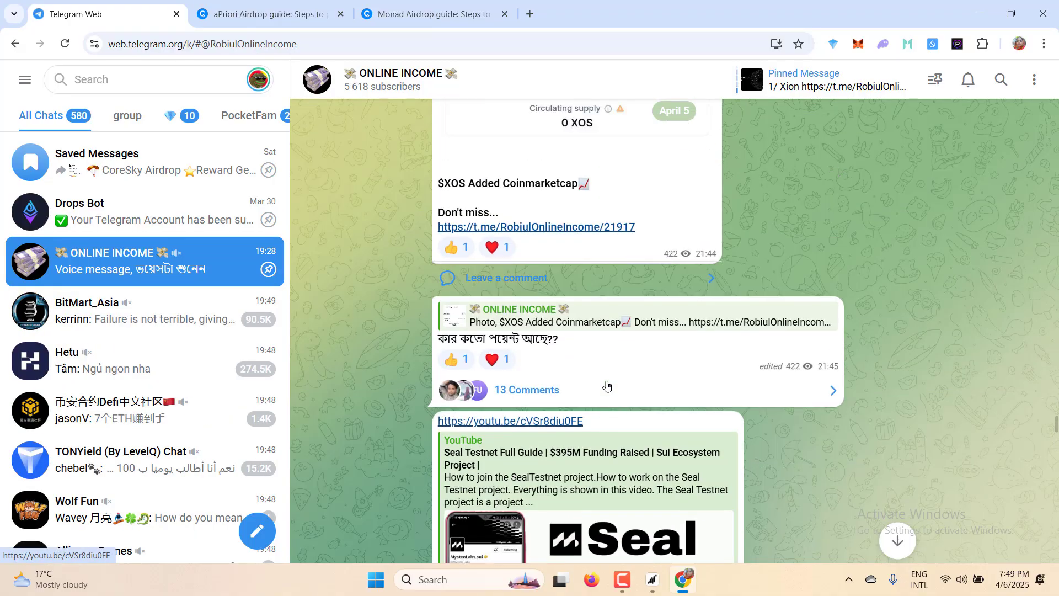
scroll(605, 388, "up", 15)
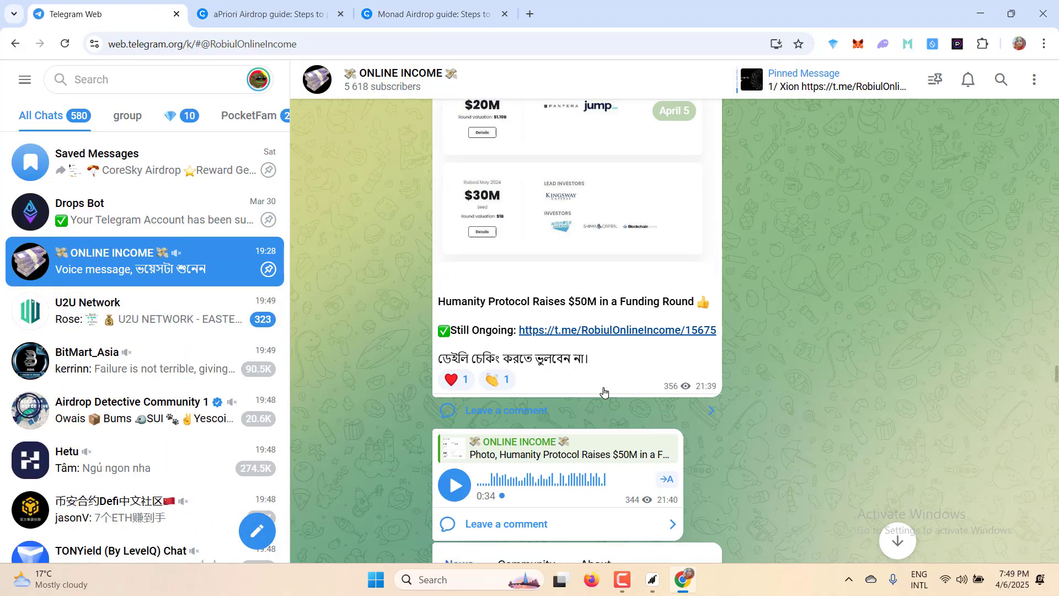
scroll(606, 393, "up", 6)
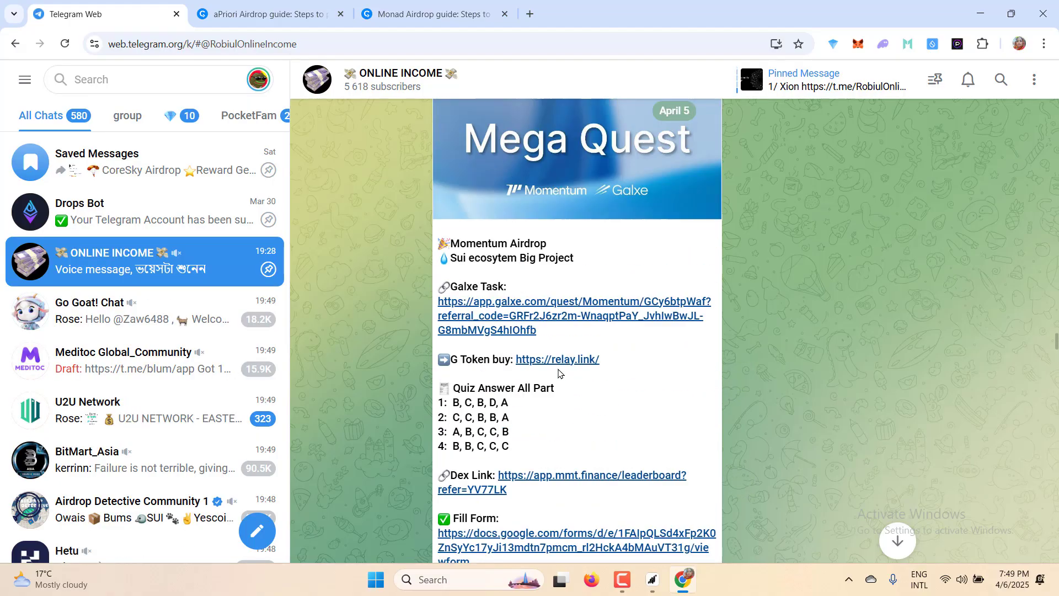
scroll(401, 289, "down", 6)
scroll(398, 285, "down", 20)
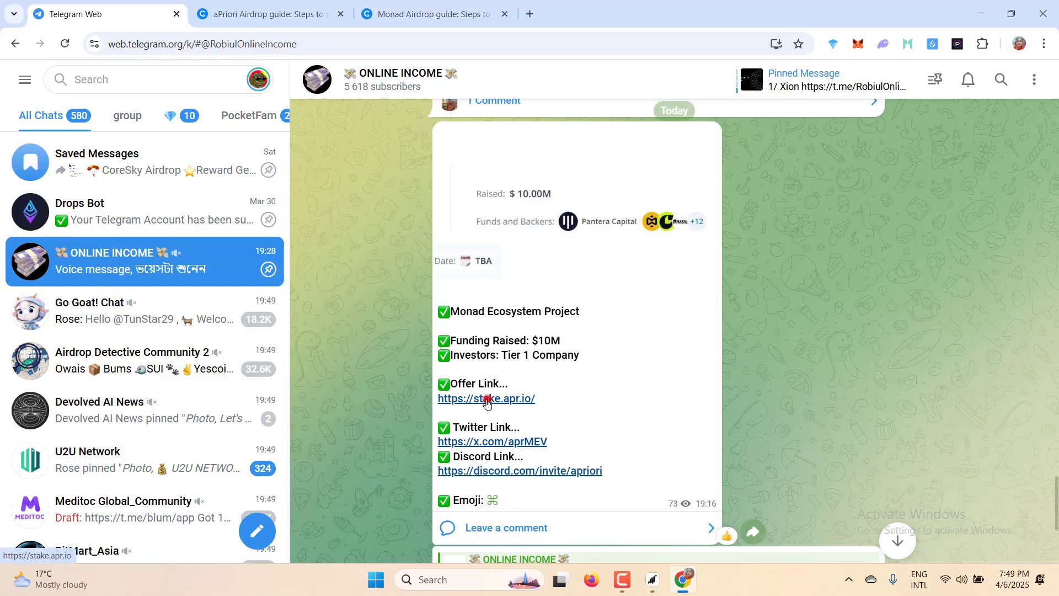
left_click(487, 398)
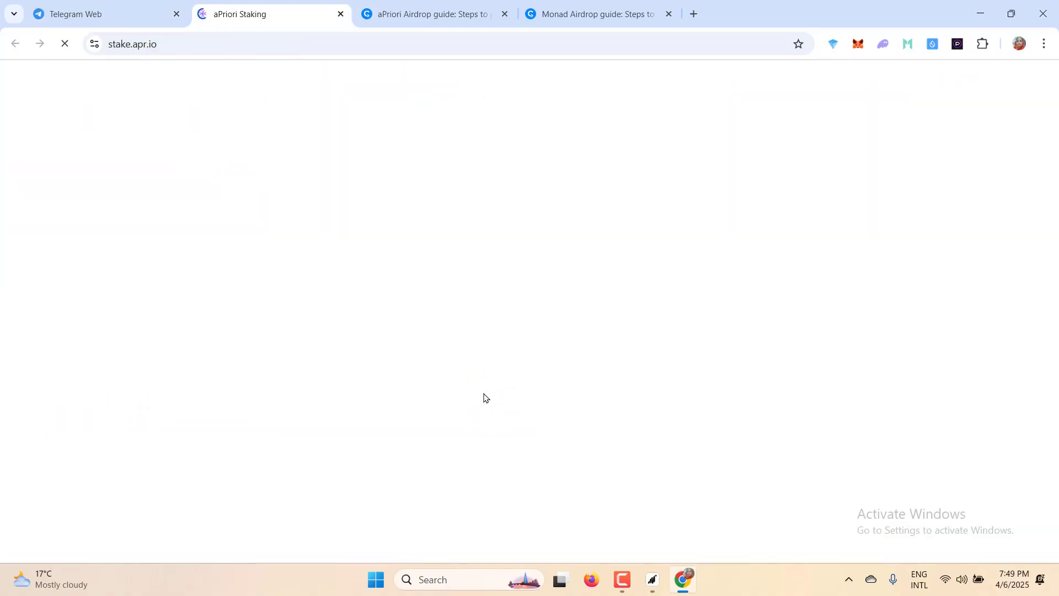
left_click(90, 15)
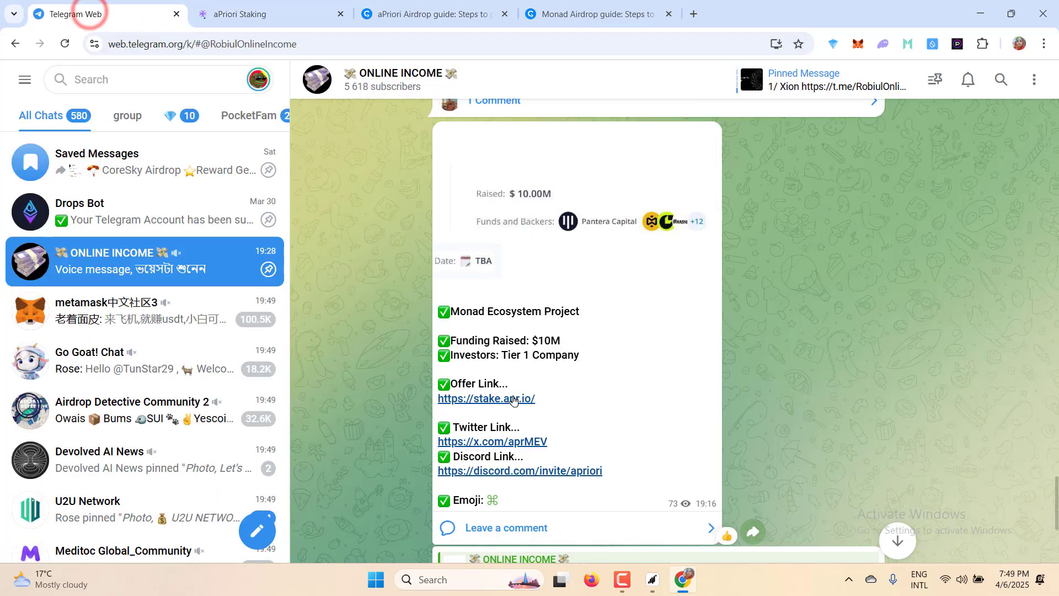
left_click(256, 16)
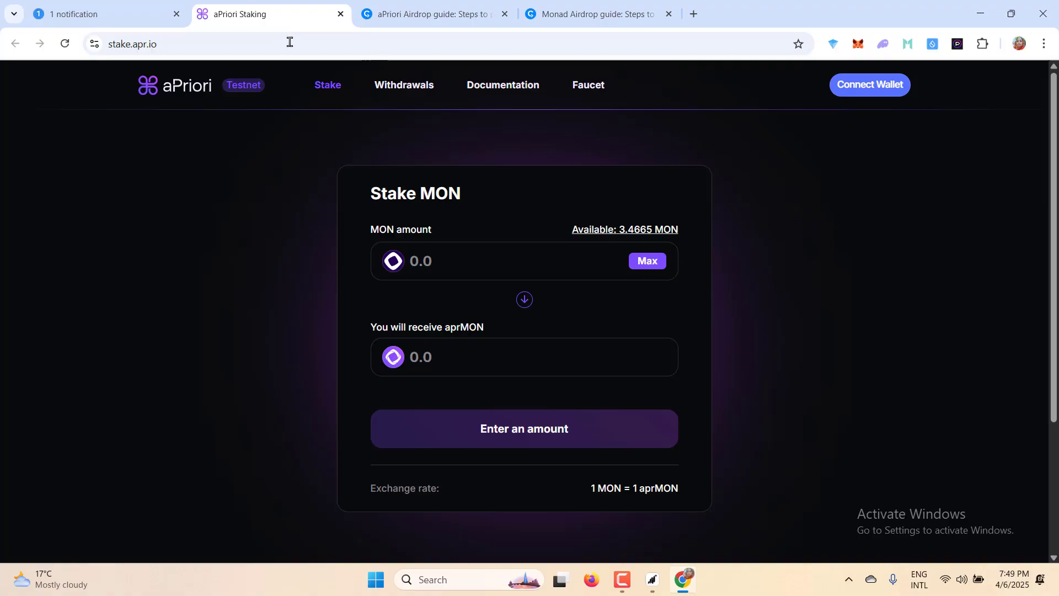
Step: Connect the MetaMask wallet to the aPriori staking site and check the MON available for staking
left_click(856, 85)
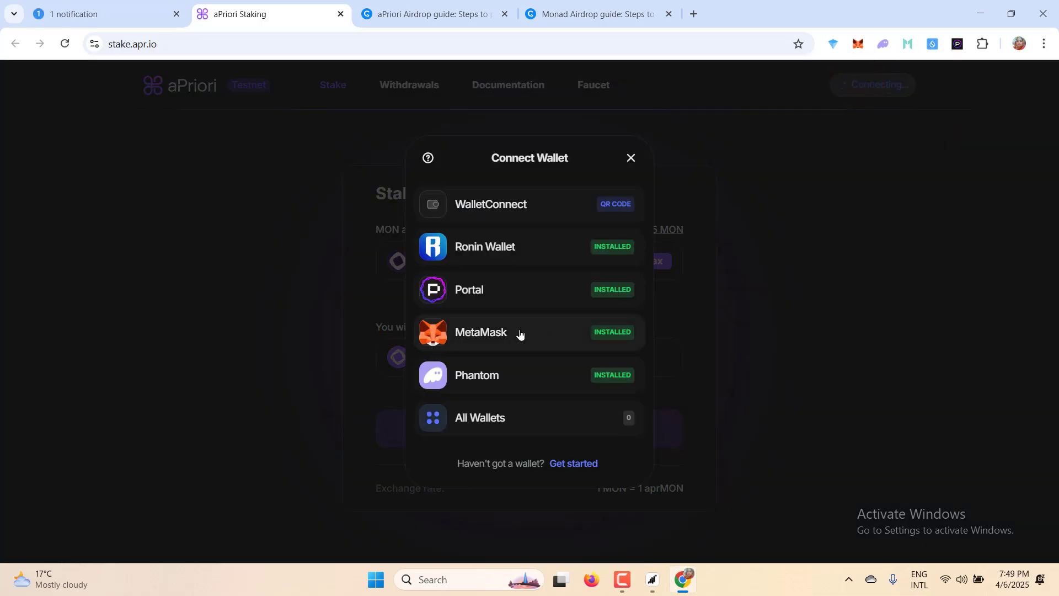
left_click(520, 333)
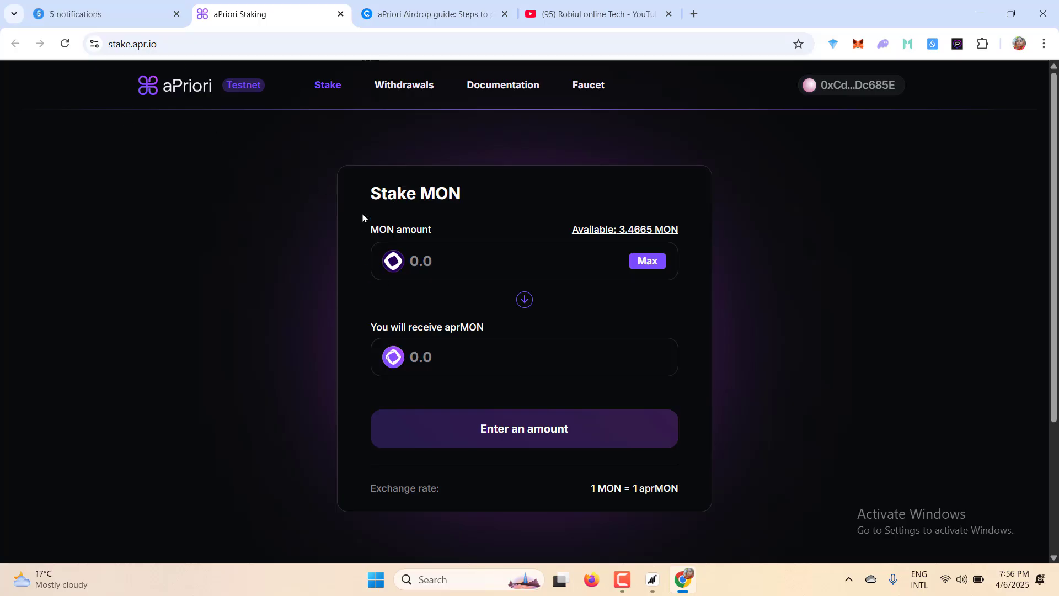
scroll(647, 146, "down", 2)
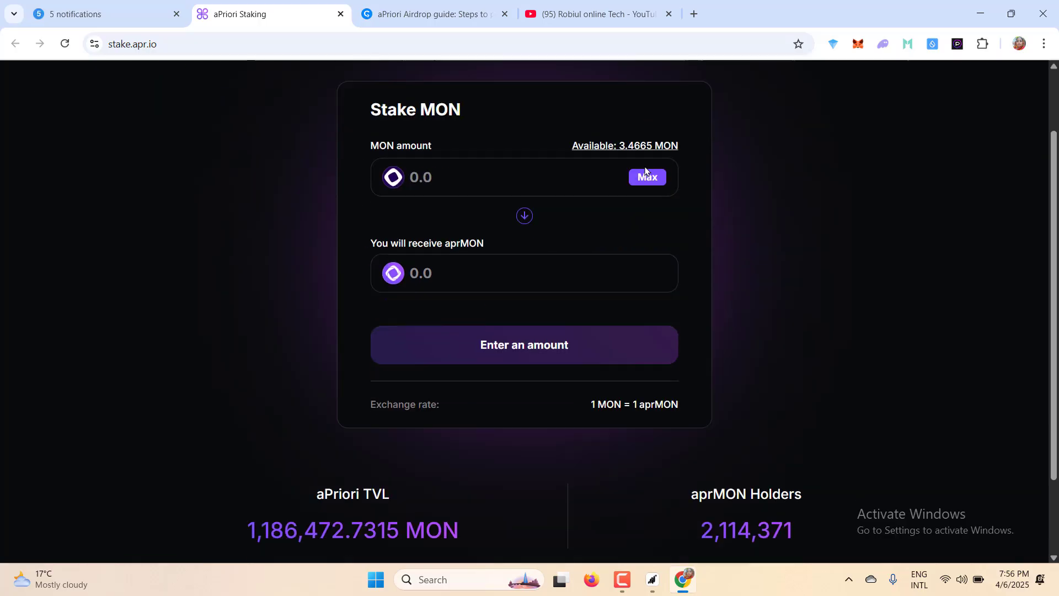
scroll(594, 213, "up", 2)
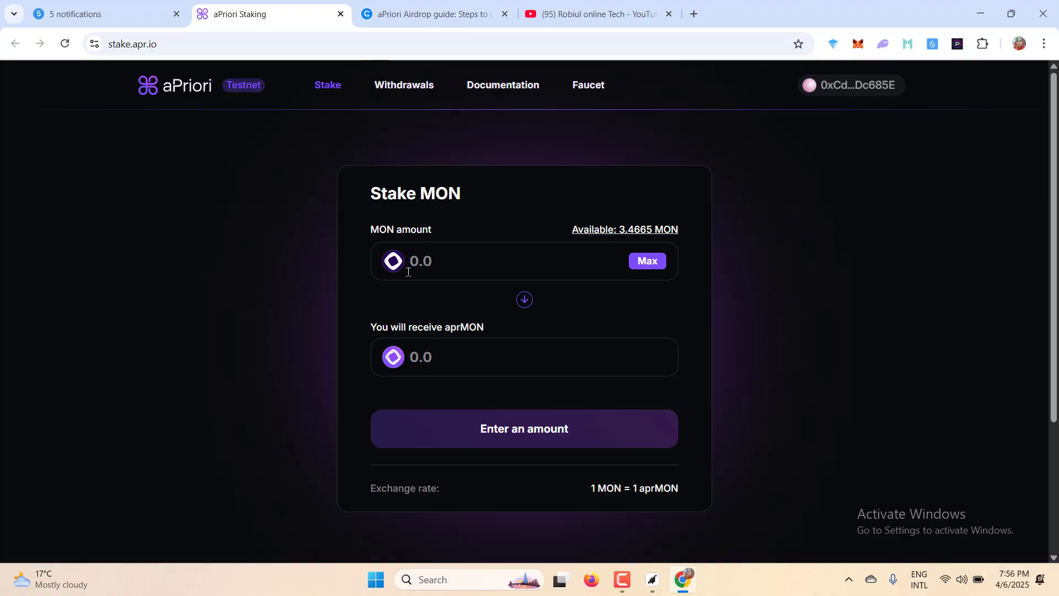
double_click(617, 230)
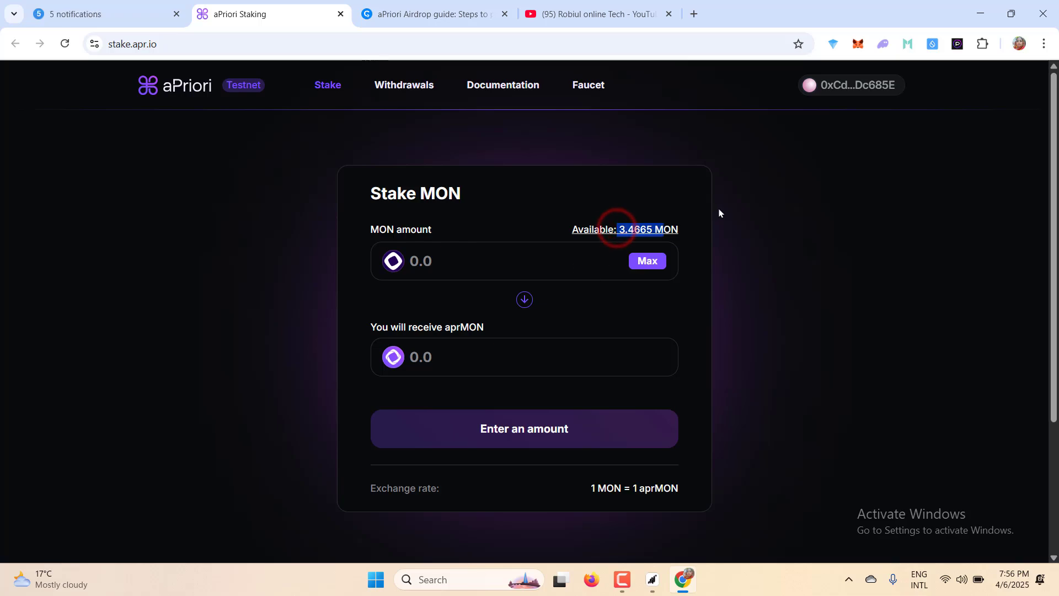
Step: Find the Monad faucet claim video on the YouTube channel page and return to the aPriori staking page
left_click(575, 14)
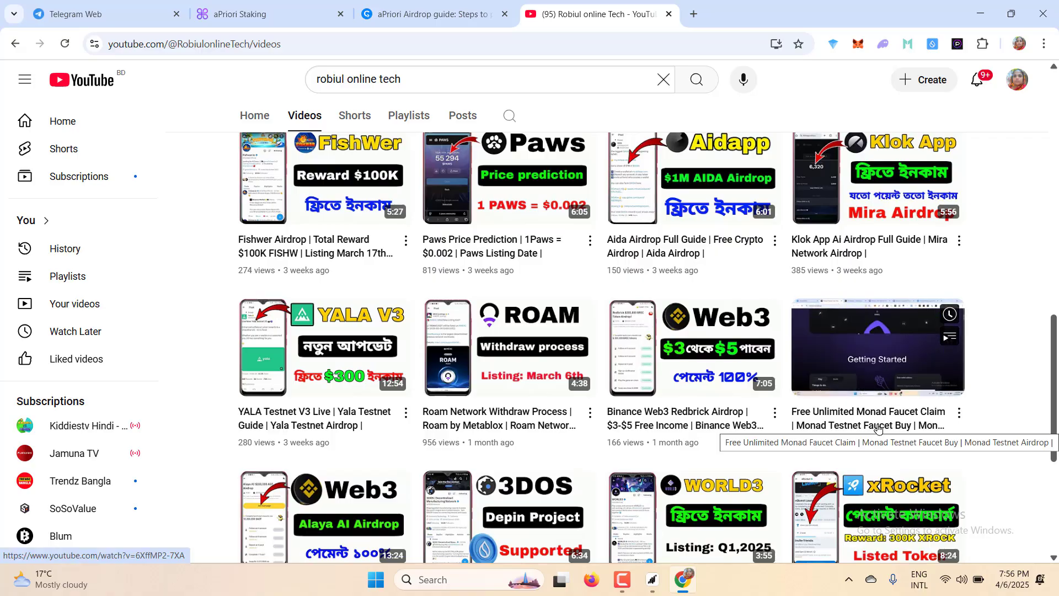
left_click(298, 16)
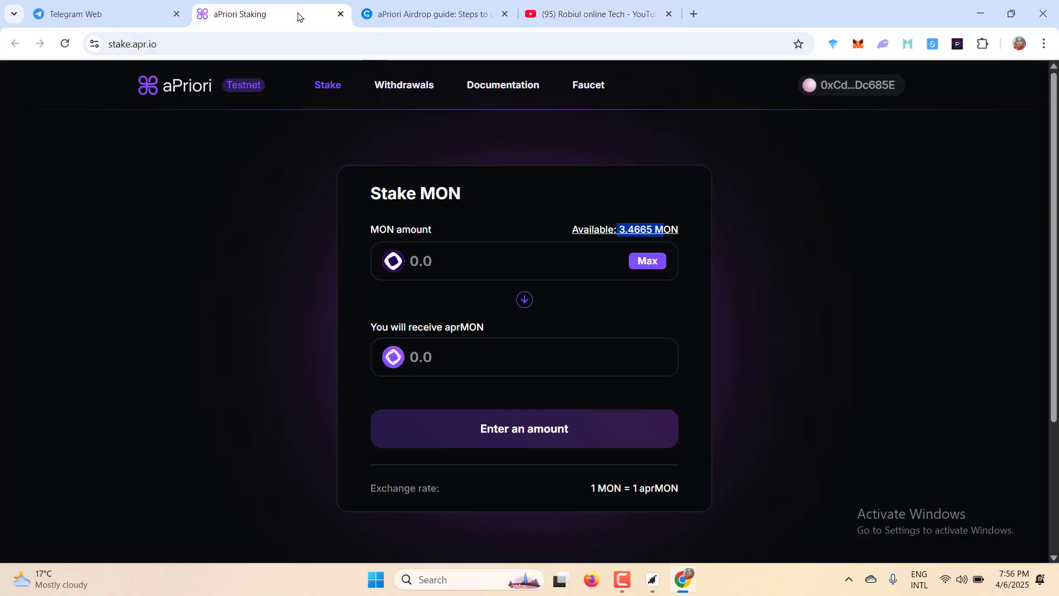
left_click(250, 208)
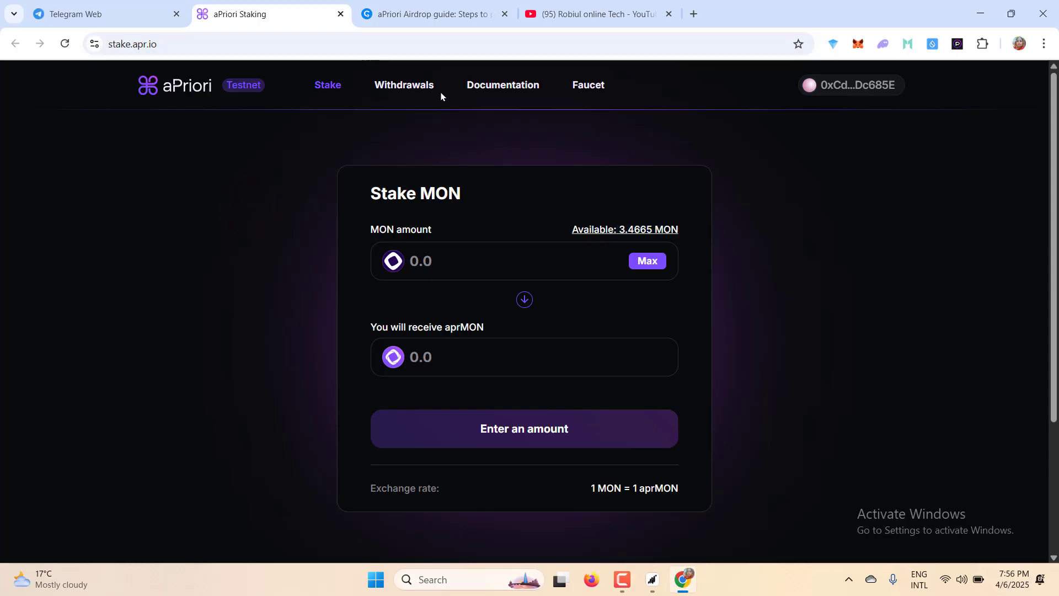
left_click(574, 14)
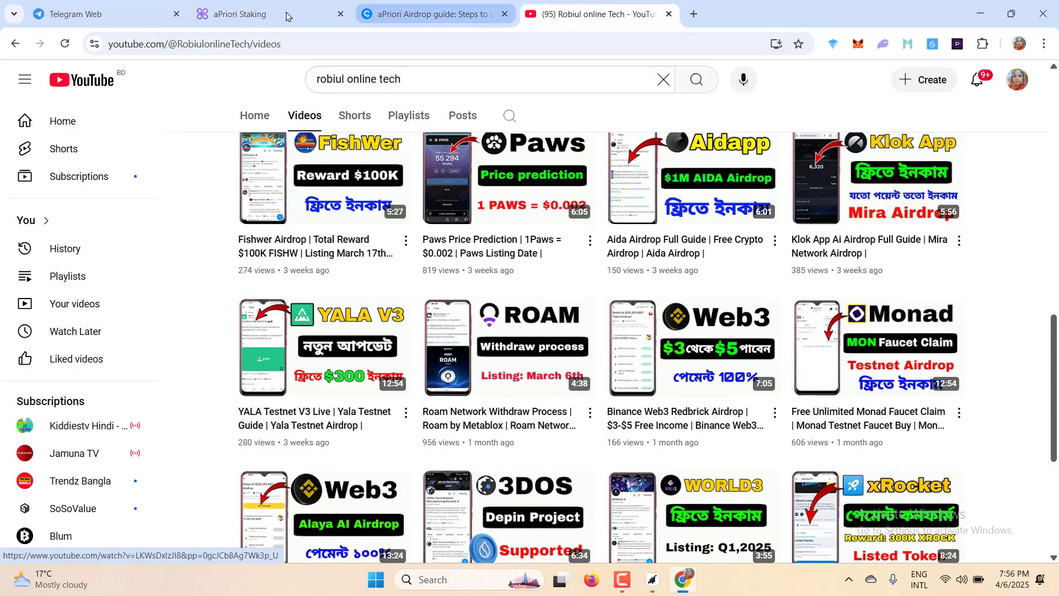
left_click(238, 13)
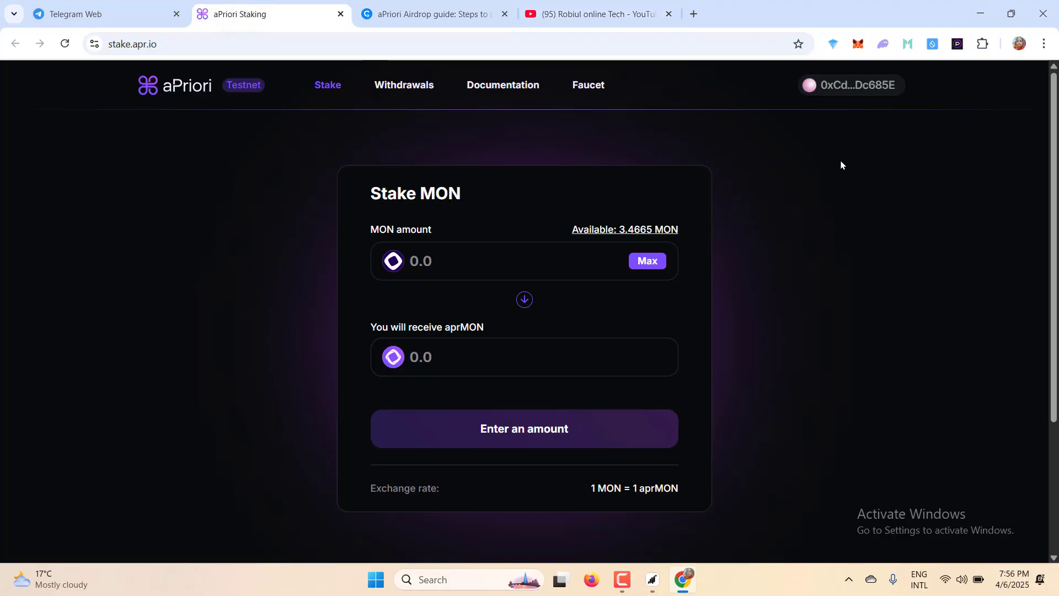
Step: Check the MON token balance in the MetaMask wallet and close the wallet
left_click(858, 43)
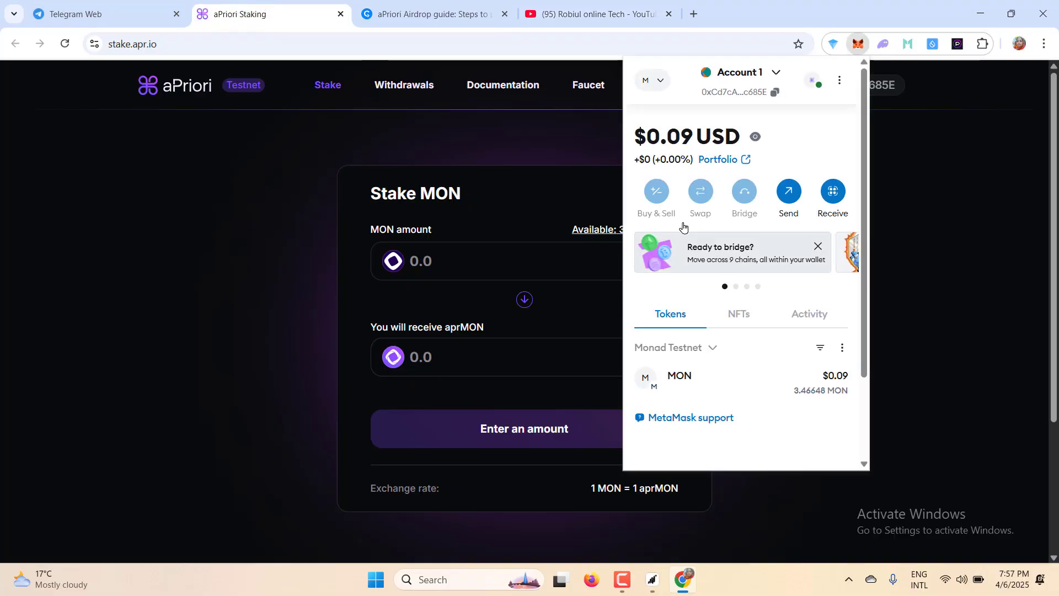
left_click(1033, 237)
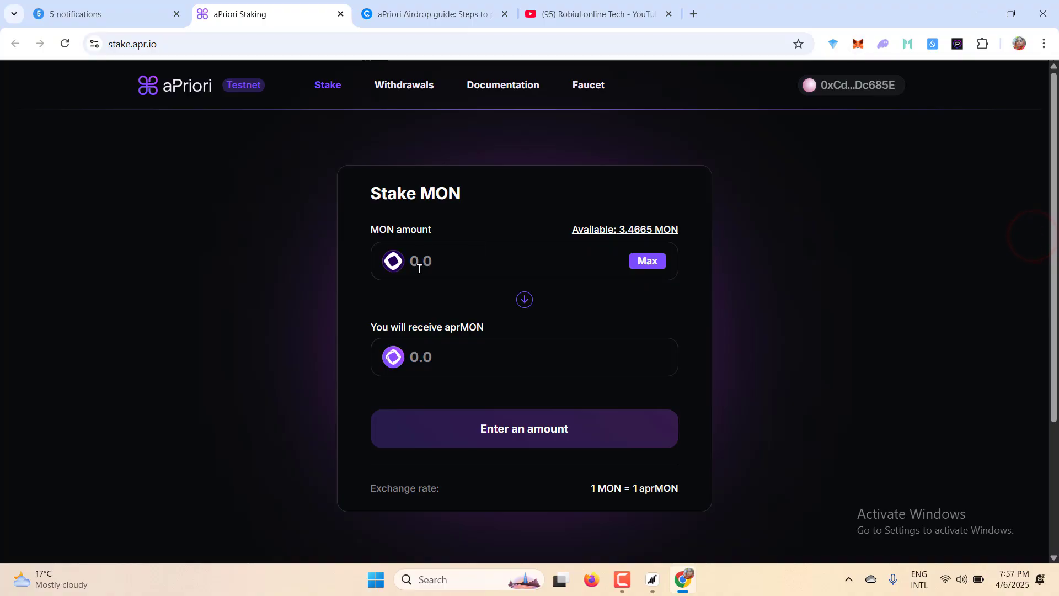
Step: Stake 0.2 MON on aPriori and approve the transaction in MetaMask
left_click(436, 259)
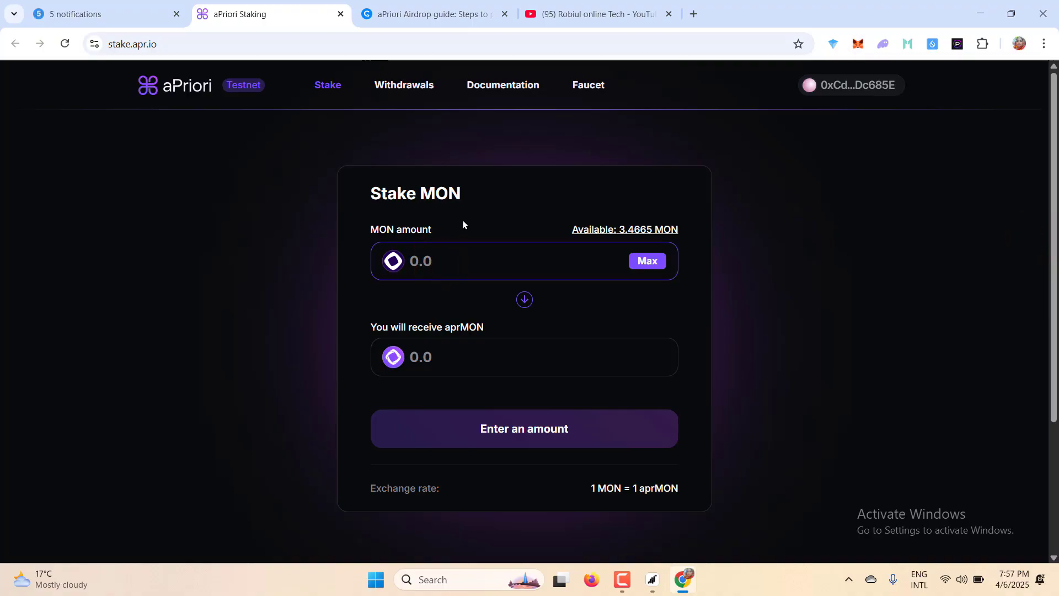
type("0.")
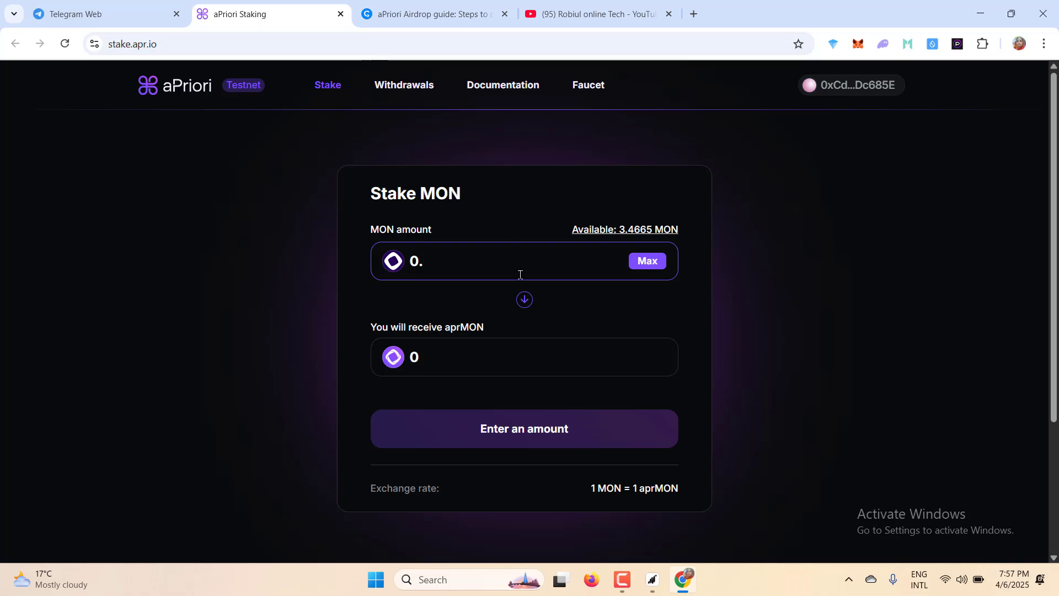
type("002")
key("BackSpace")
key("BackSpace")
key("BackSpace")
key("BackSpace")
type(".2")
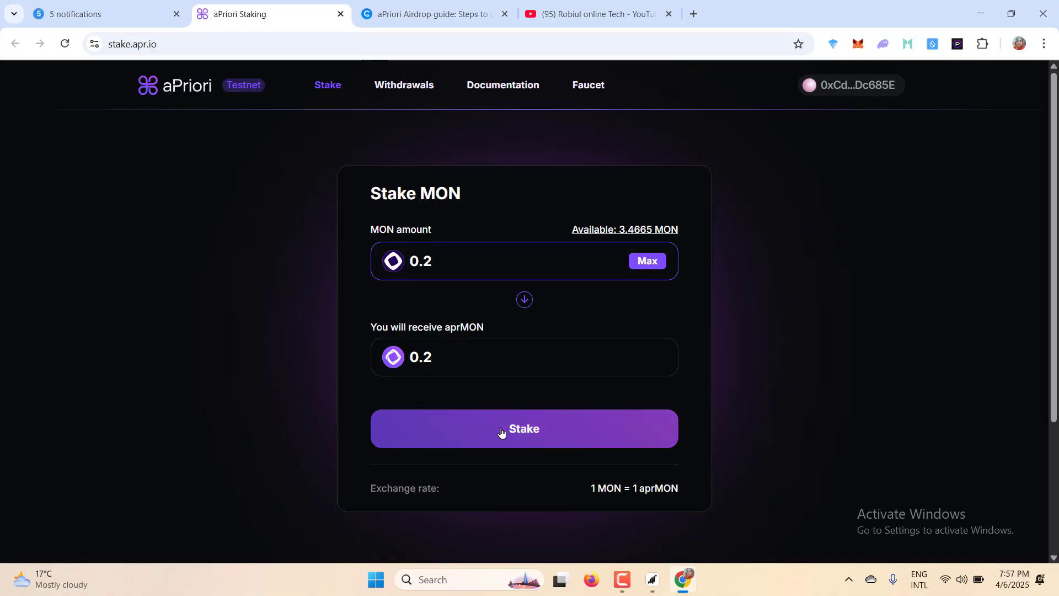
left_click(519, 419)
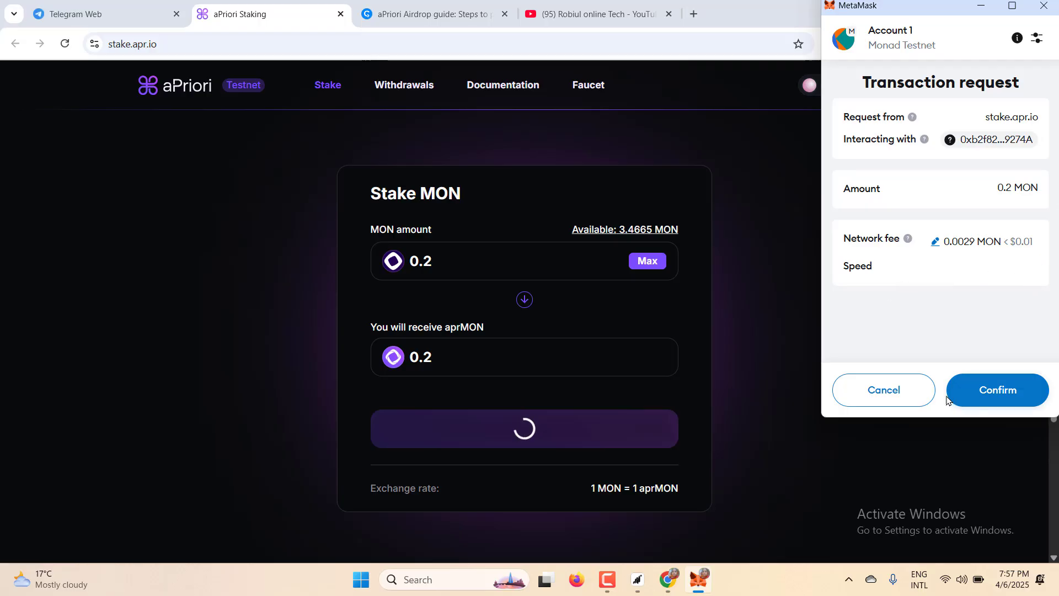
left_click(993, 387)
Step: Stake a second 0.2 MON, reusing the previously entered amount
left_click(434, 271)
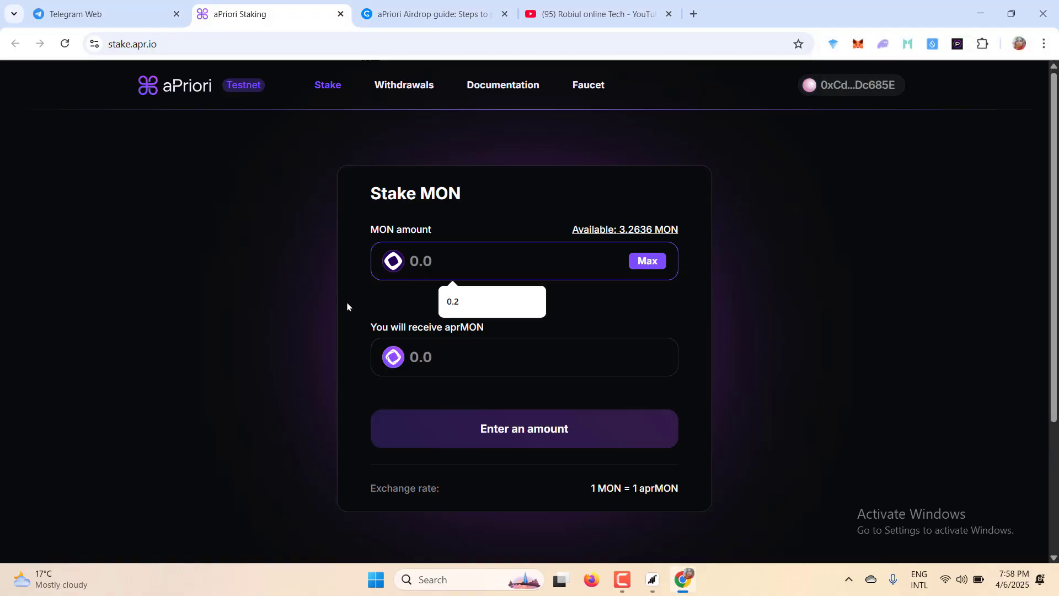
key("Down")
key("Return")
left_click(499, 436)
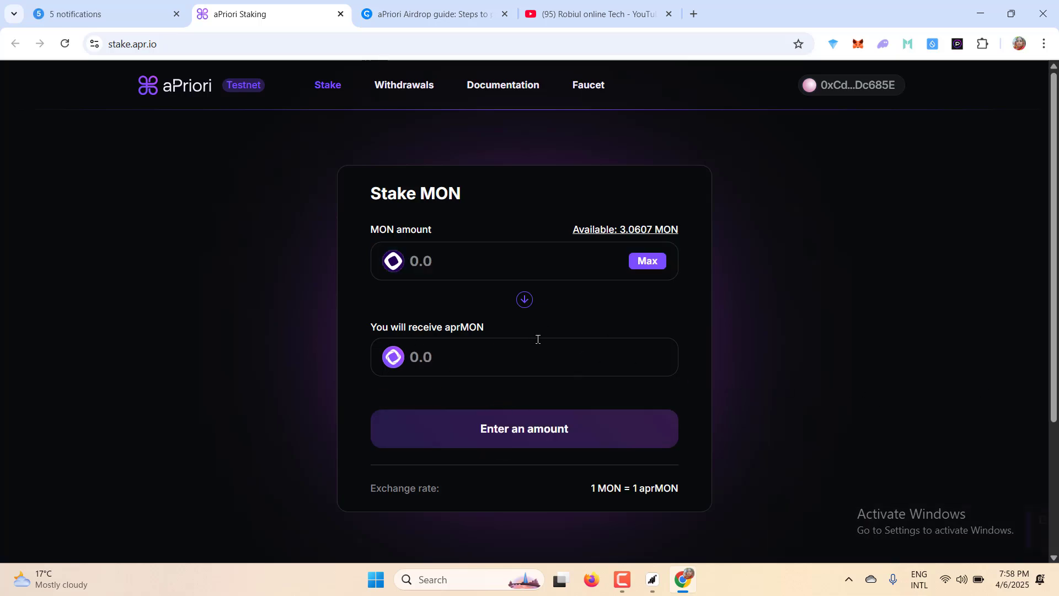
Step: Look over the aPriori withdrawal claims and unstake request form, revisit the staking form and return to the withdrawal request
left_click(405, 87)
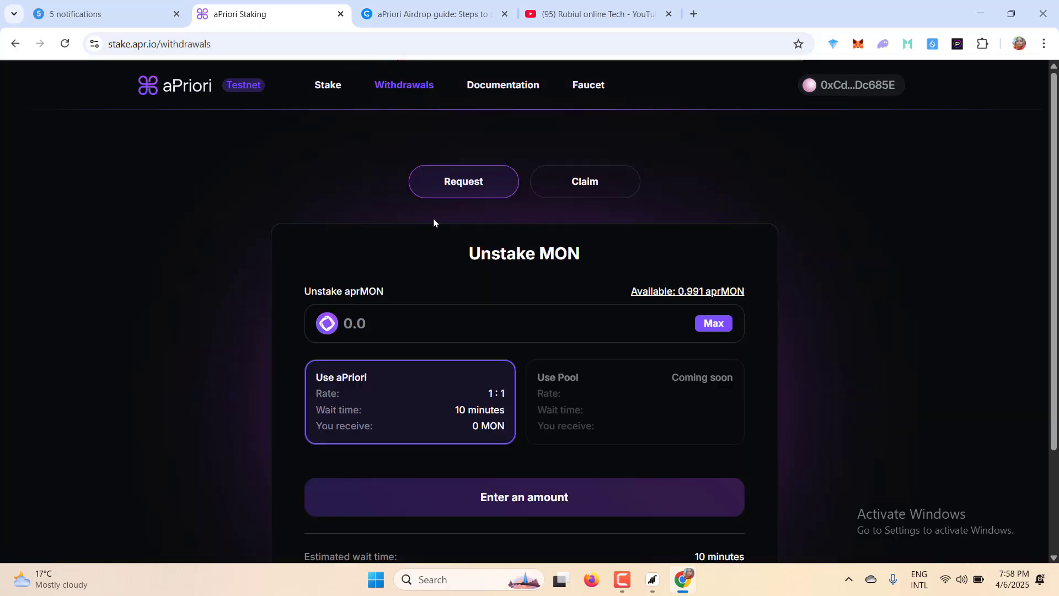
left_click(566, 183)
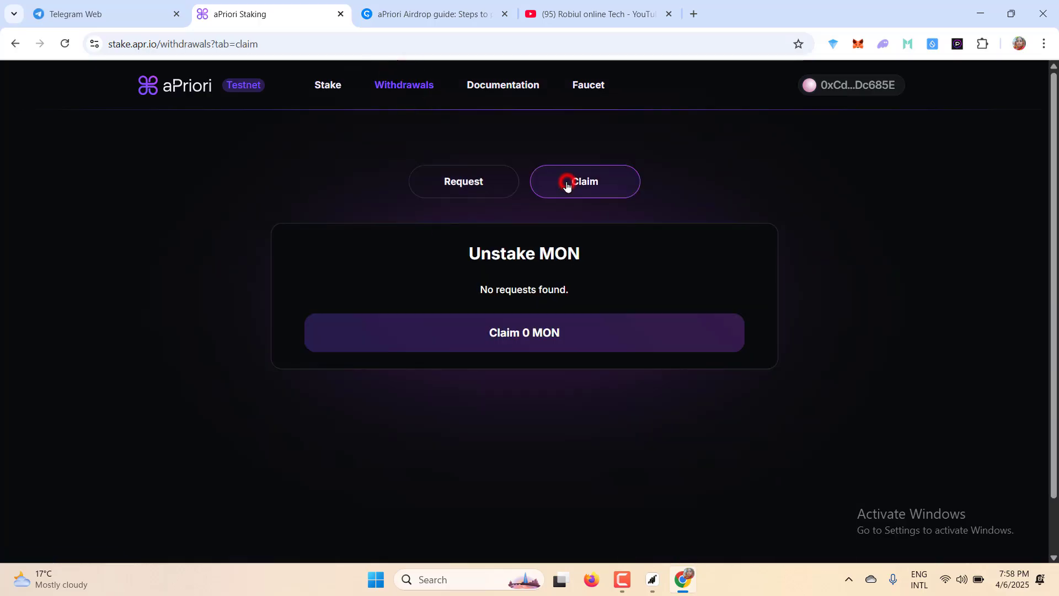
left_click(462, 187)
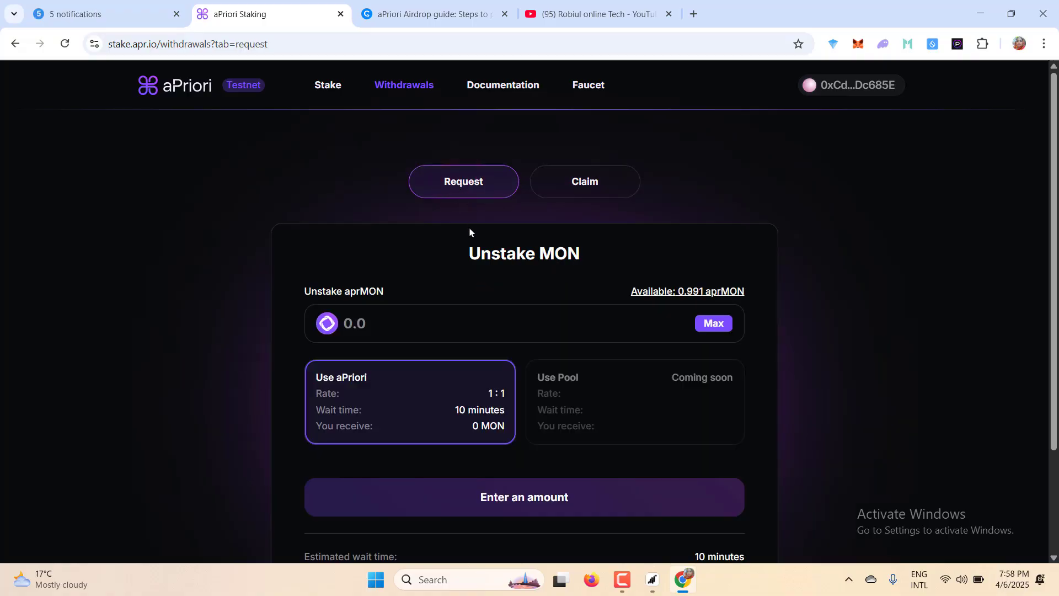
left_click(317, 80)
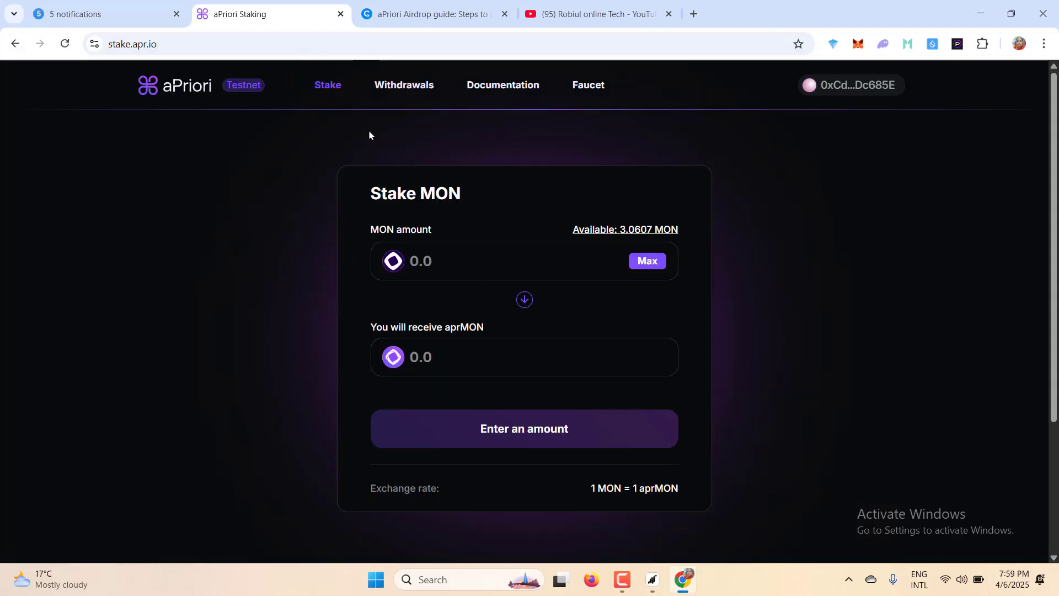
left_click(404, 86)
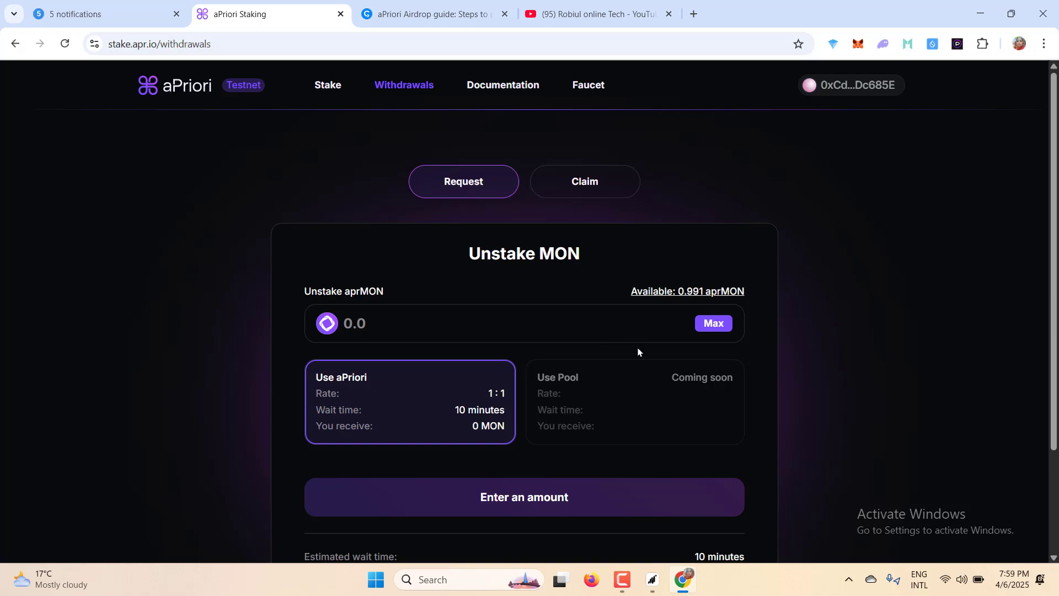
Step: Examine the aPriori Testnet task instructions in the CryptoRank guide and return to the staking site
left_click(413, 8)
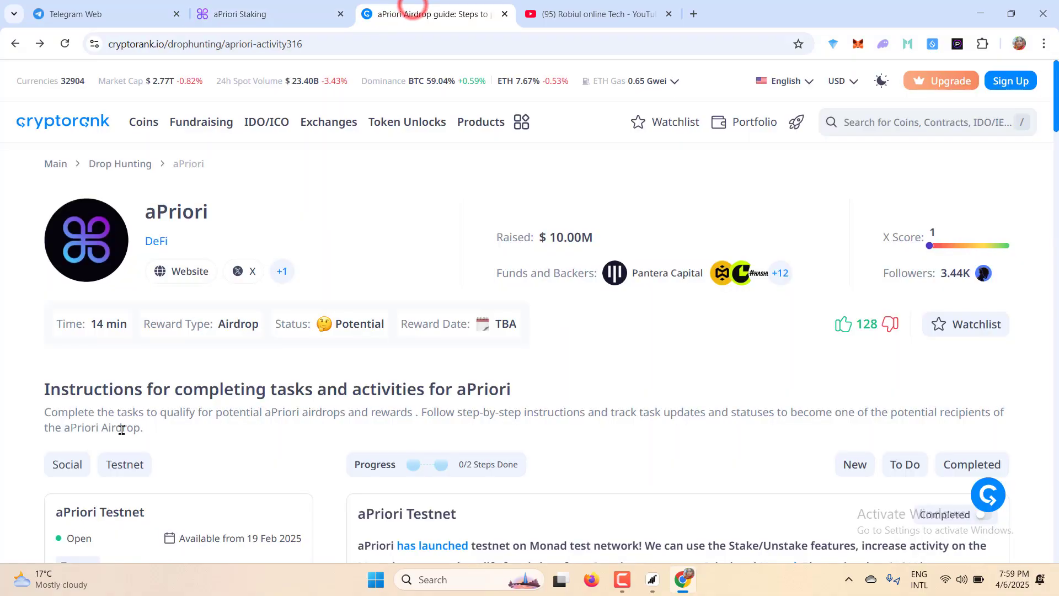
scroll(11, 317, "down", 5)
left_click(269, 9)
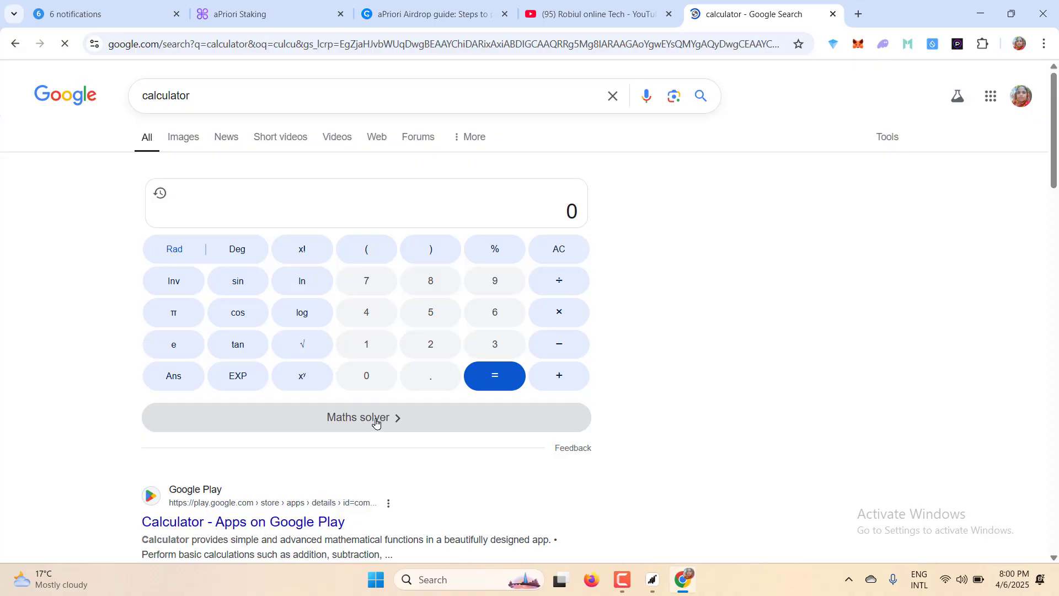
Step: Calculate 15% of 0.2 in the Google calculator
left_click(389, 383)
left_click(430, 377)
left_click(433, 341)
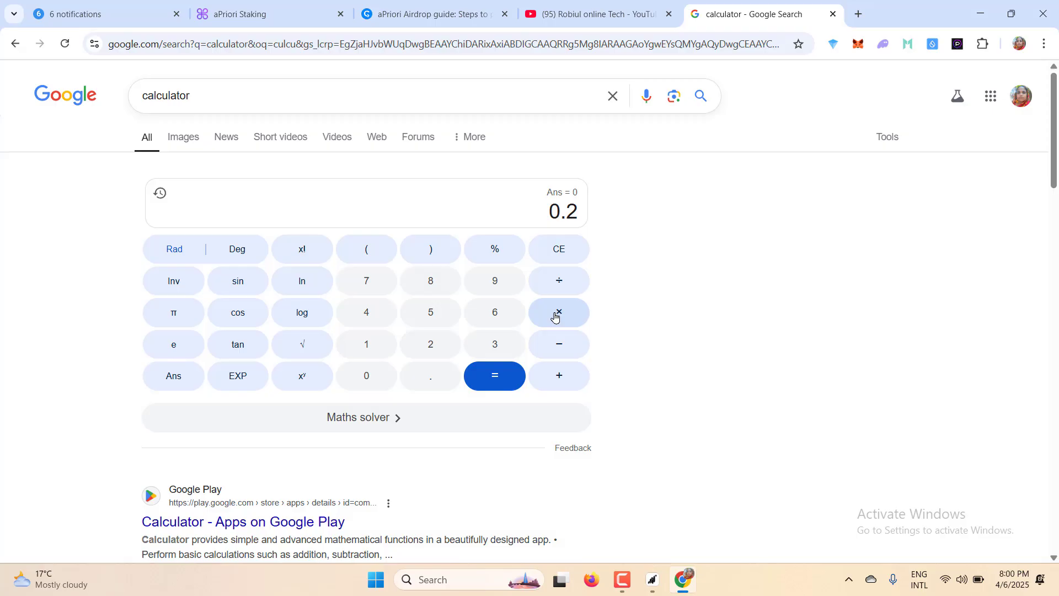
left_click(557, 312)
type("15%")
left_click(504, 375)
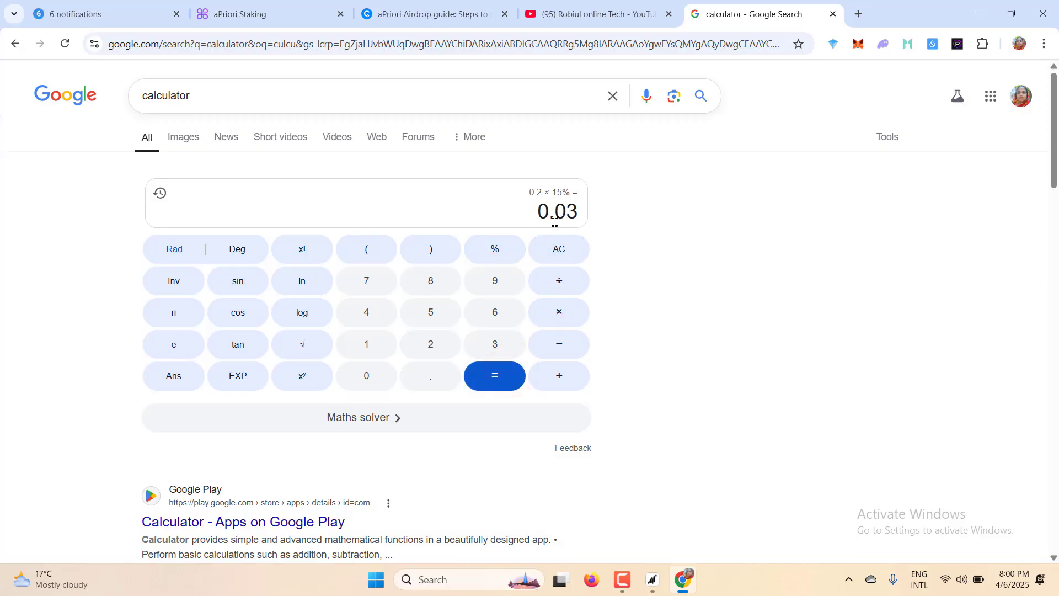
Step: Return to the aPriori withdrawals page, request a withdrawal of 0.03 aprMON and approve it in MetaMask
left_click(422, 11)
left_click(263, 5)
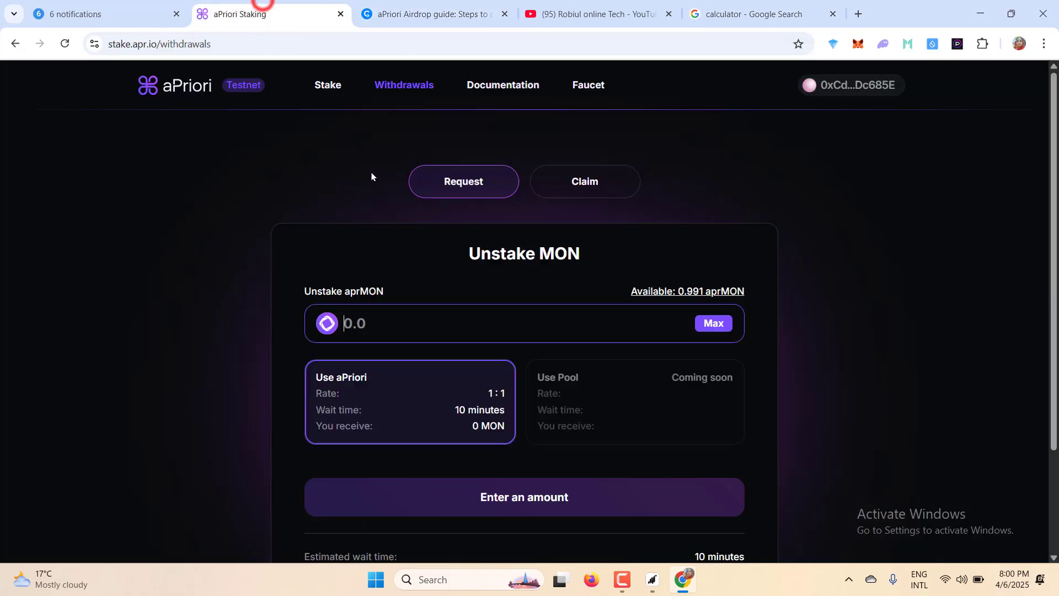
left_click(397, 322)
type("0")
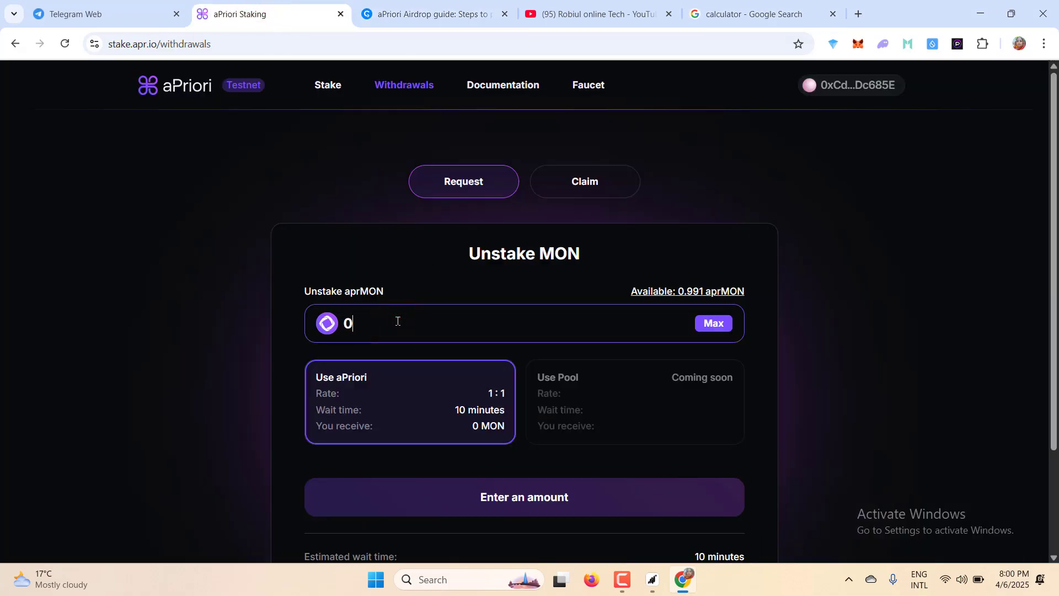
type(".03")
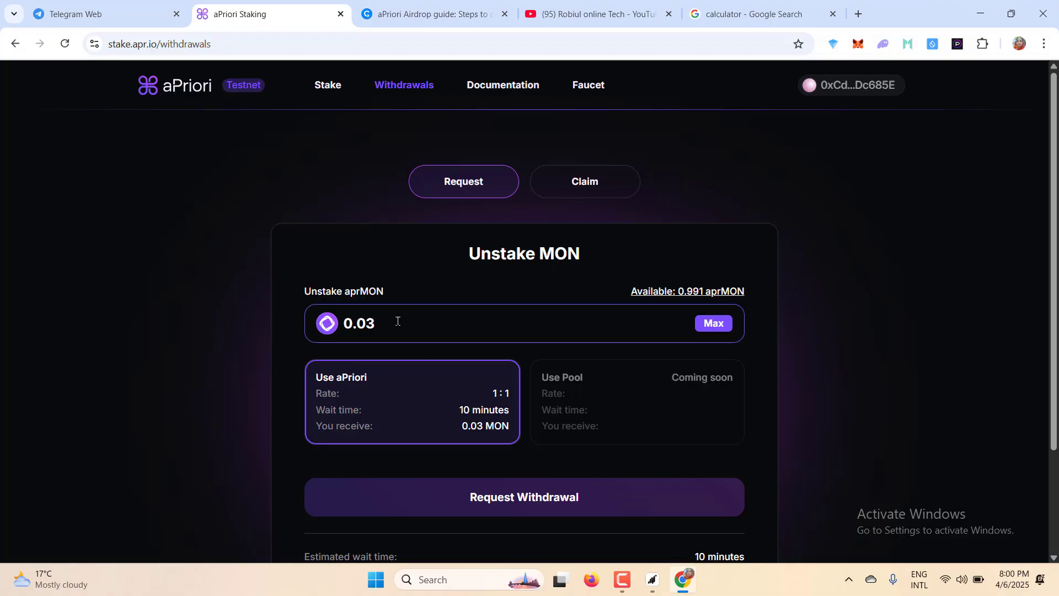
left_click(503, 498)
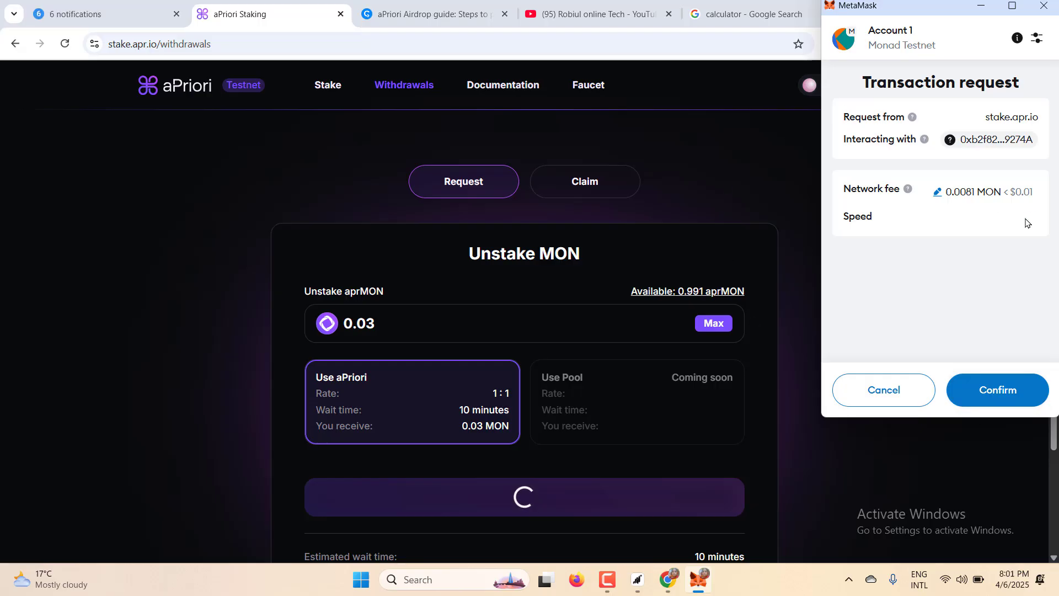
left_click(998, 389)
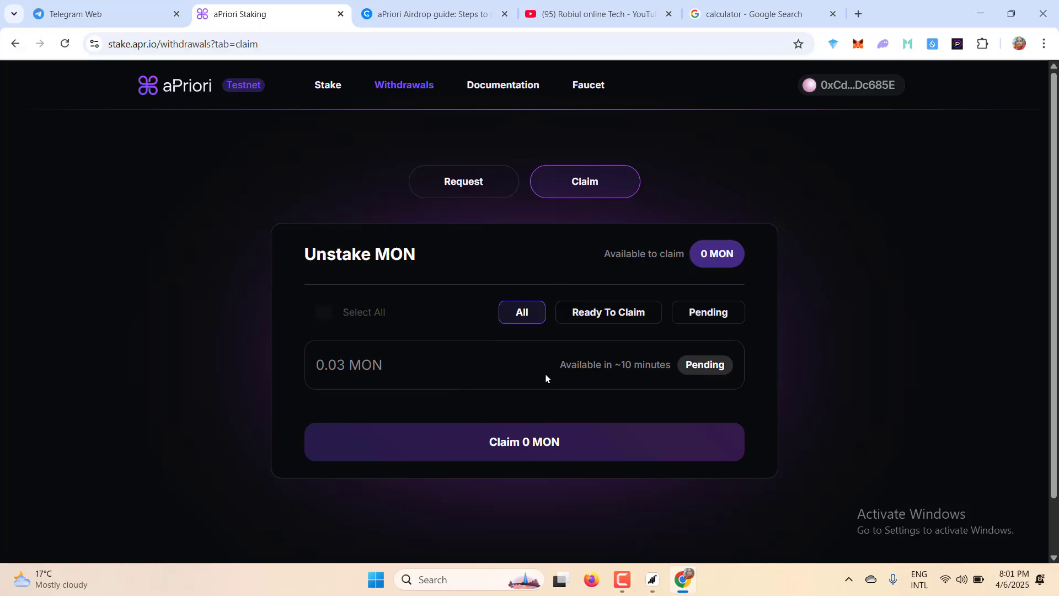
Step: Review the staking form and the withdrawal request form alternately, finishing on the staking form
left_click(334, 82)
left_click(434, 259)
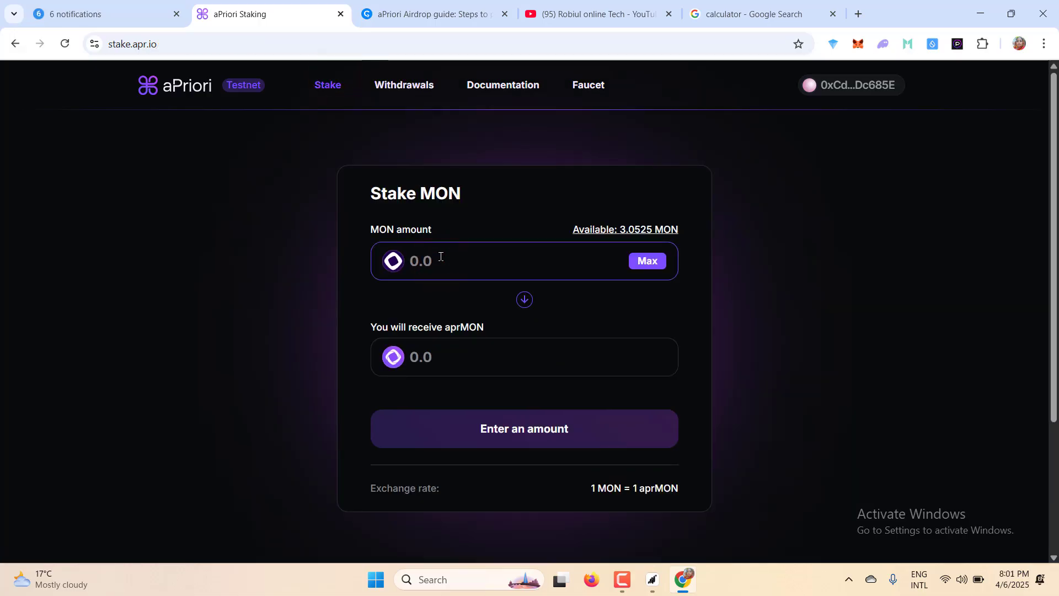
left_click(403, 87)
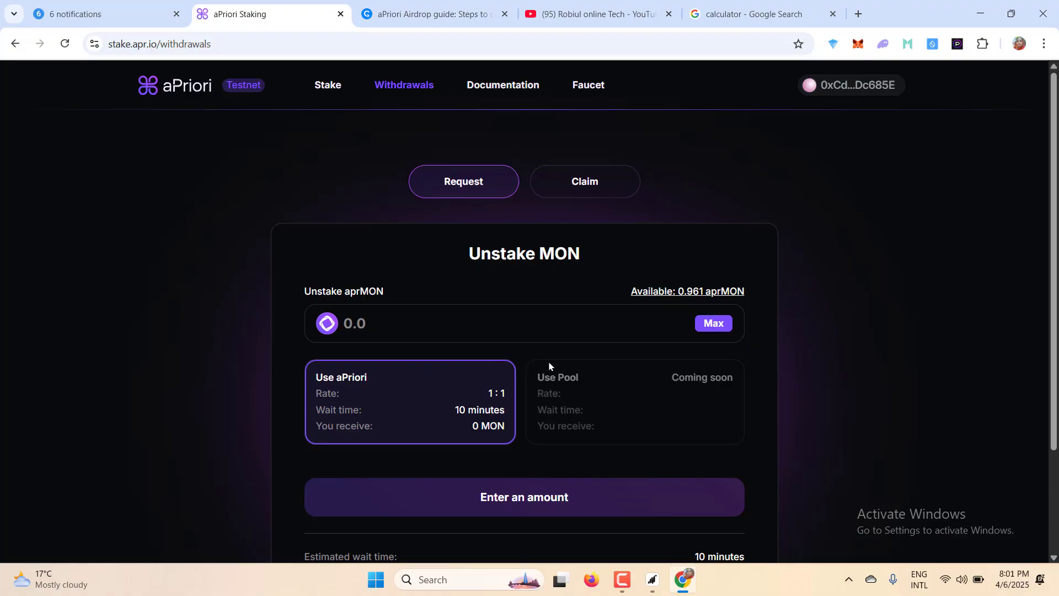
left_click(331, 86)
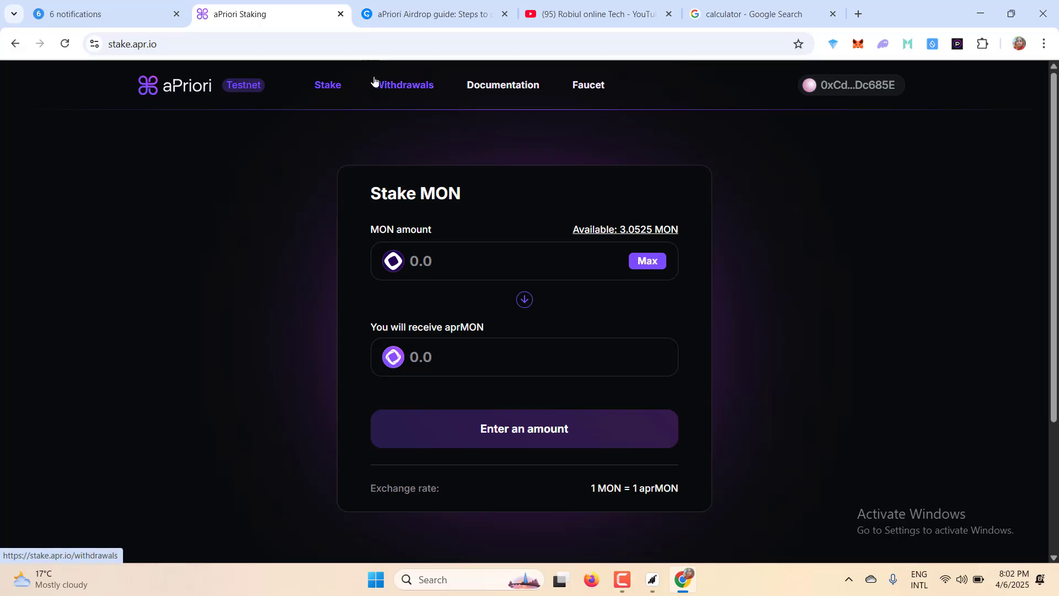
Step: Review the CryptoRank guide's withdrawal and reward-claim instructions, and view the claimable withdrawals on the aPriori staking site
left_click(402, 13)
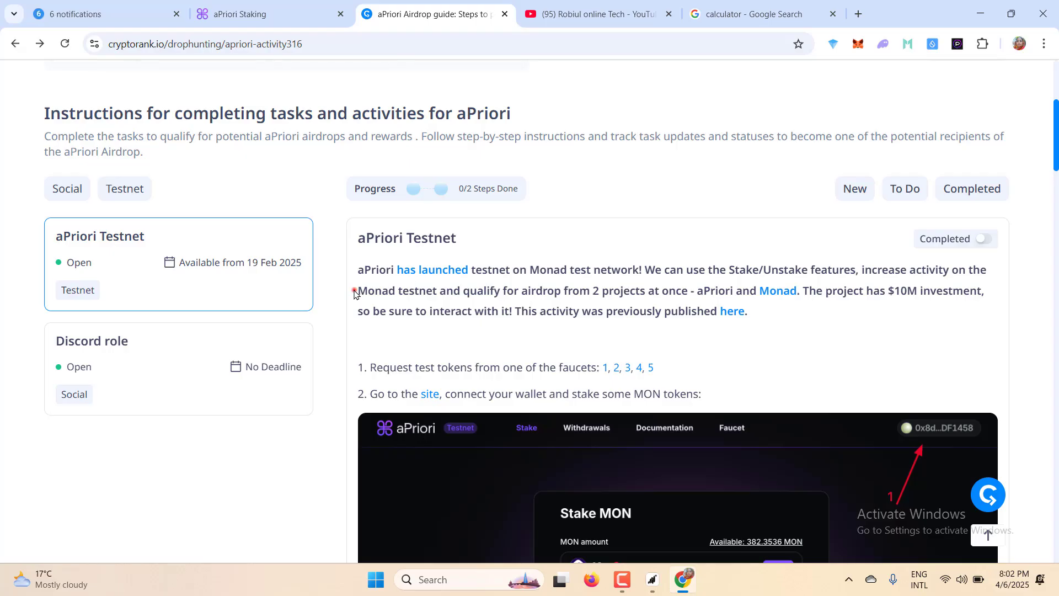
left_click_drag(355, 293, 786, 291)
left_click_drag(763, 295, 803, 292)
left_click(496, 306)
scroll(497, 306, "down", 8)
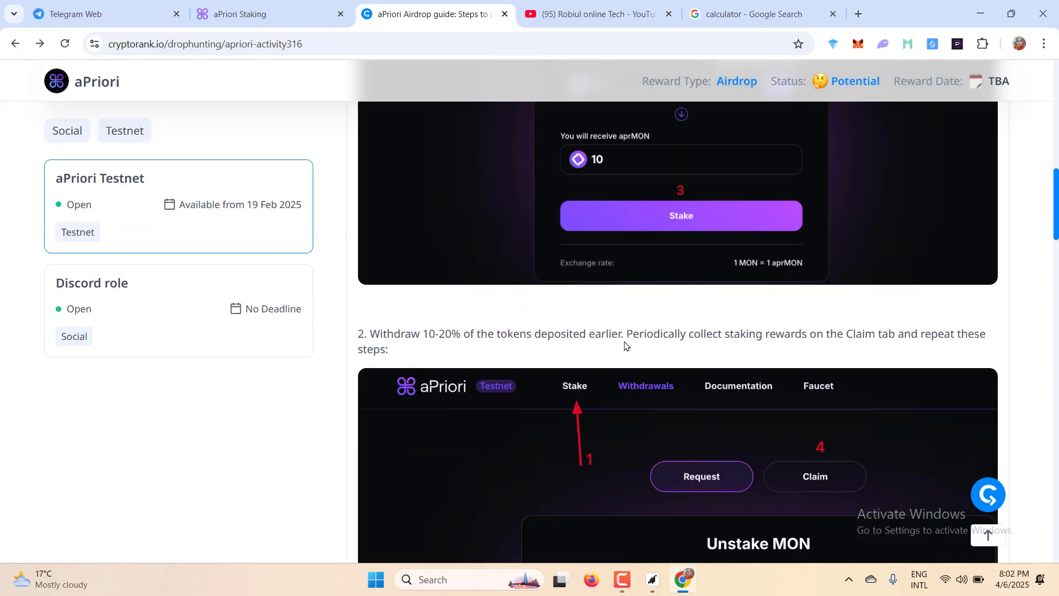
left_click_drag(634, 339, 967, 331)
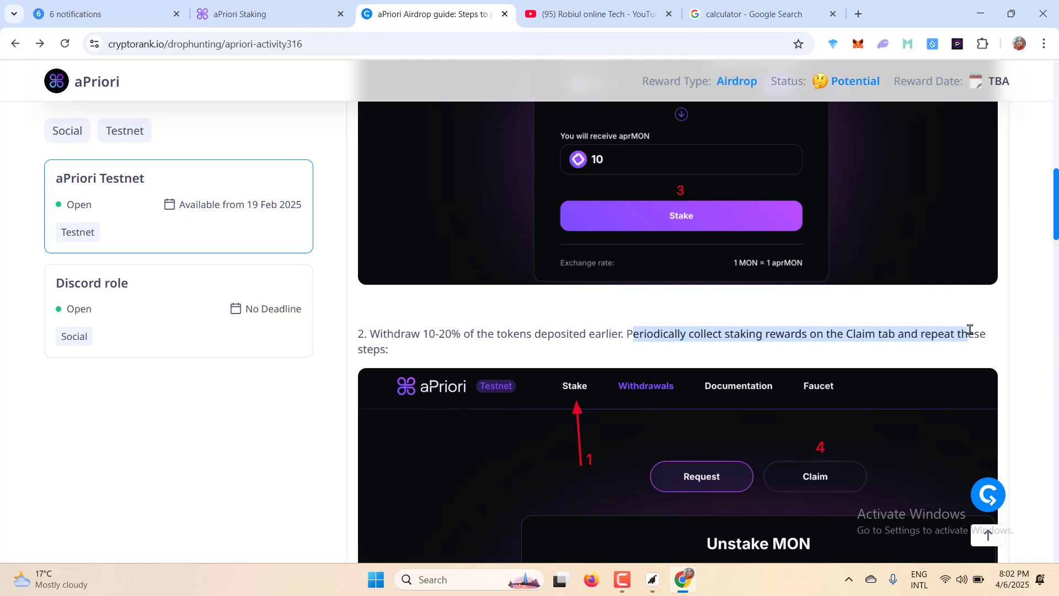
key("ctrl+shift+Tab")
left_click(572, 181)
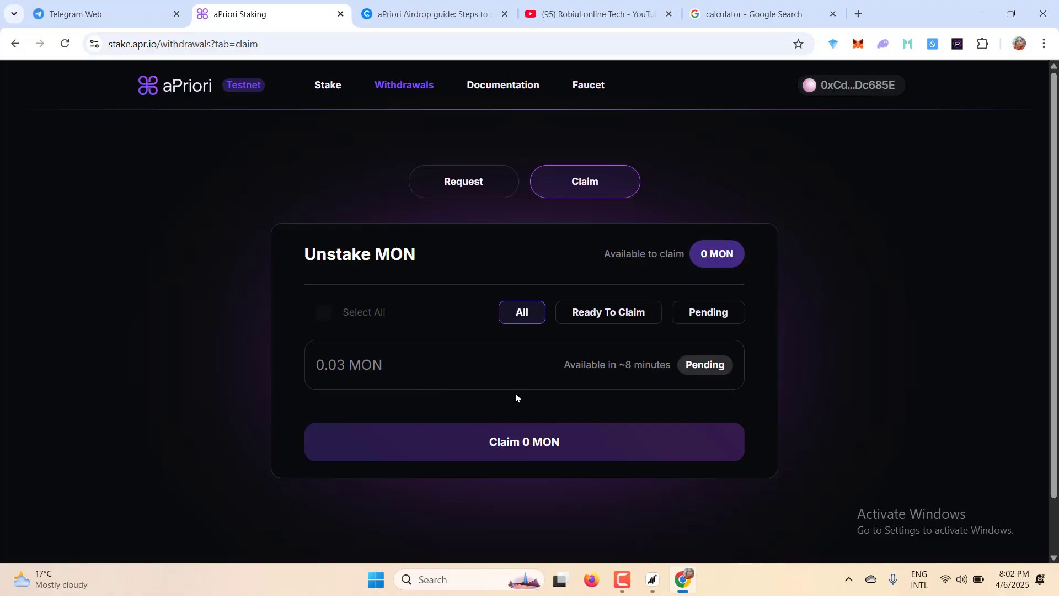
Step: Copy the ⌘ emoji from the Telegram post, open its Twitter link and follow the aPriori account on X
left_click(124, 17)
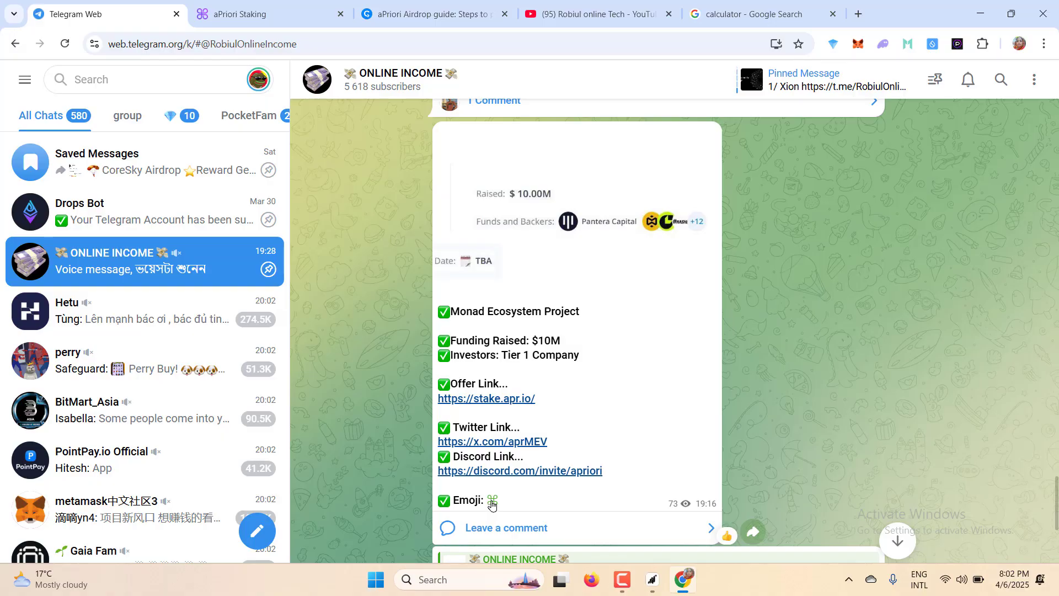
left_click(492, 501)
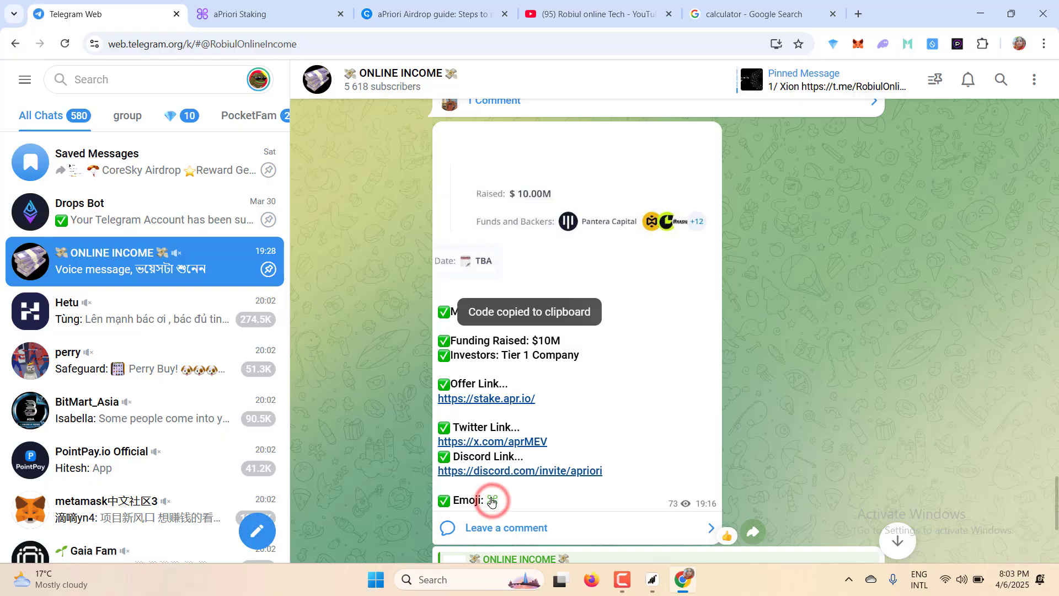
left_click(463, 438)
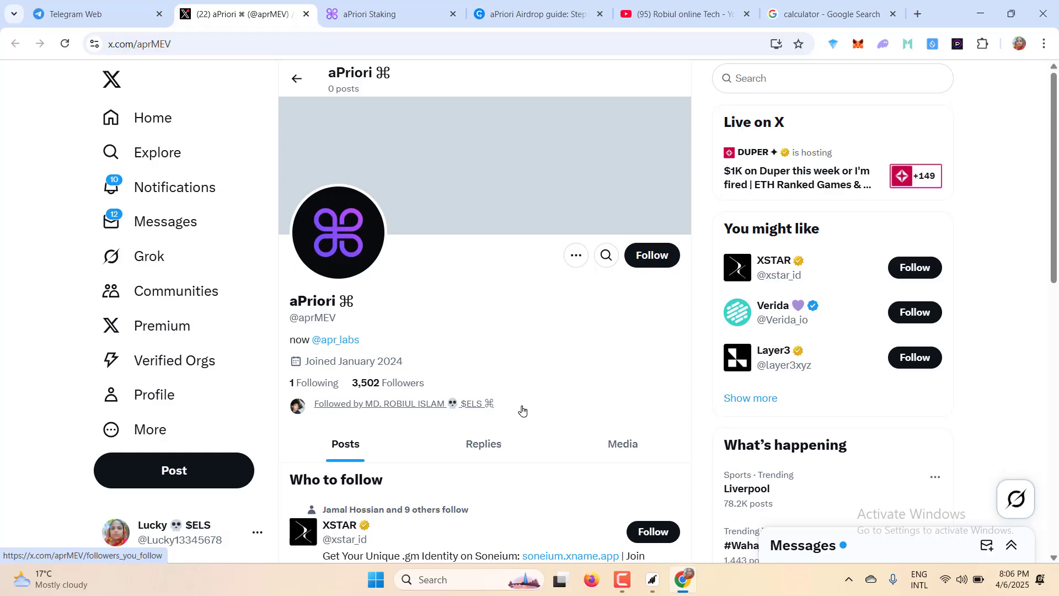
left_click(651, 257)
Step: Replace the skull emoji and $ELS in the X profile's display name with the copied ⌘ emoji and save the profile
left_click(143, 403)
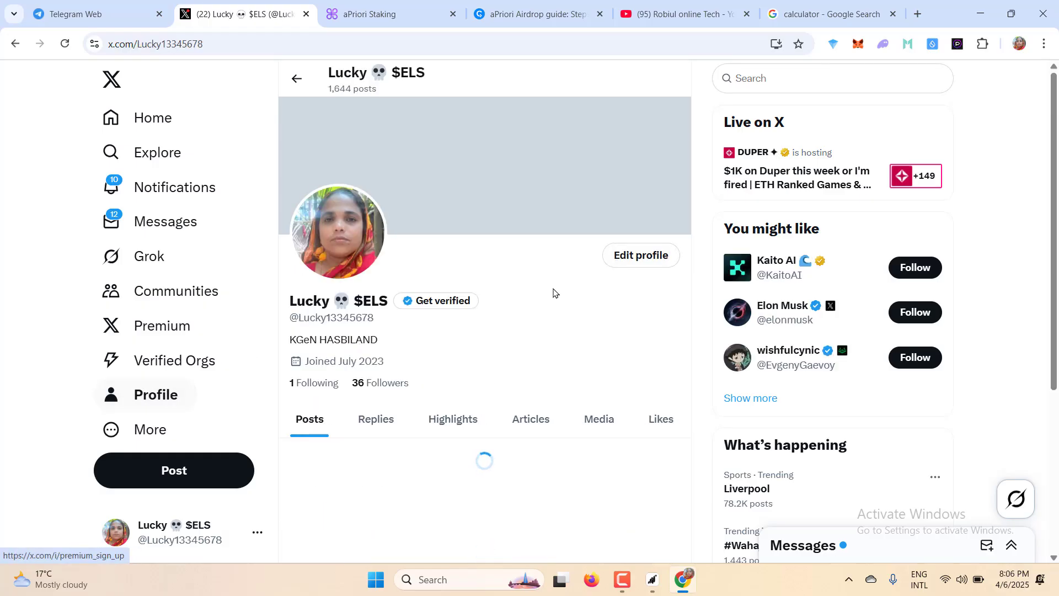
left_click(641, 253)
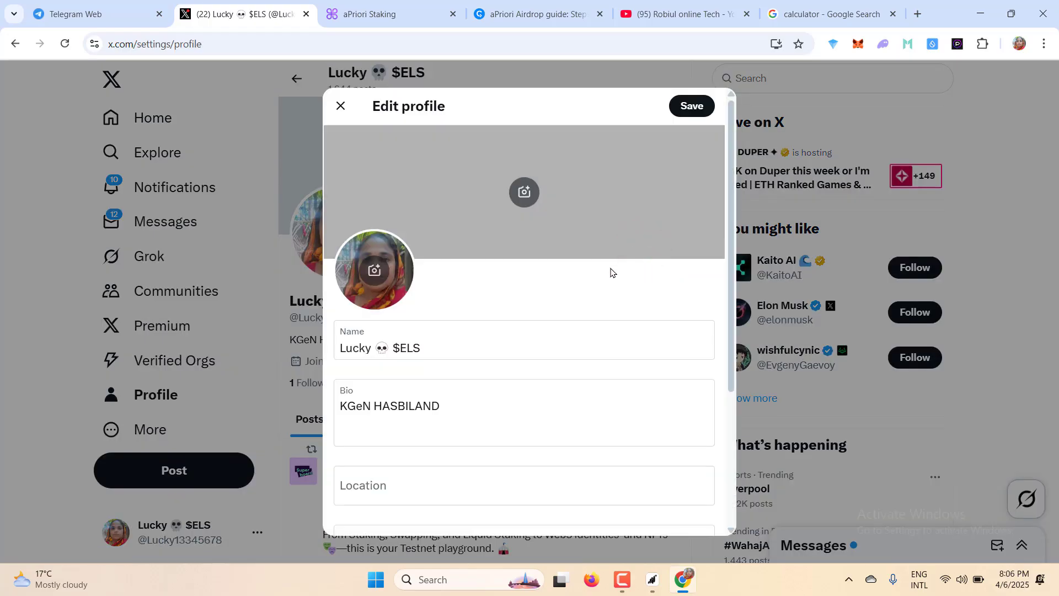
left_click(440, 354)
key("BackSpace")
key("BackSpace")
key("BackSpace")
key("BackSpace")
key("BackSpace")
key("BackSpace")
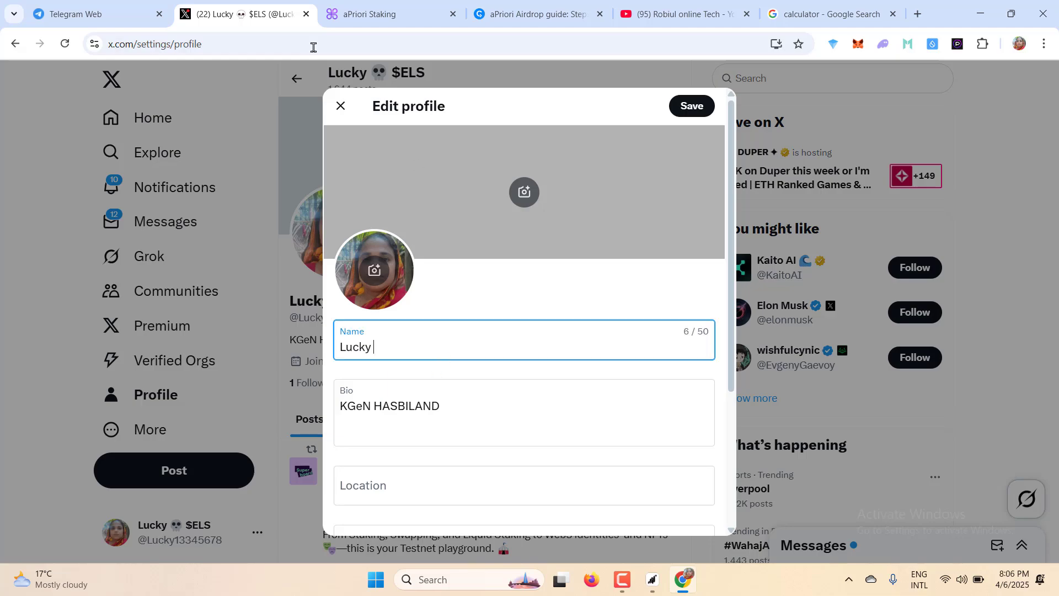
left_click(118, 9)
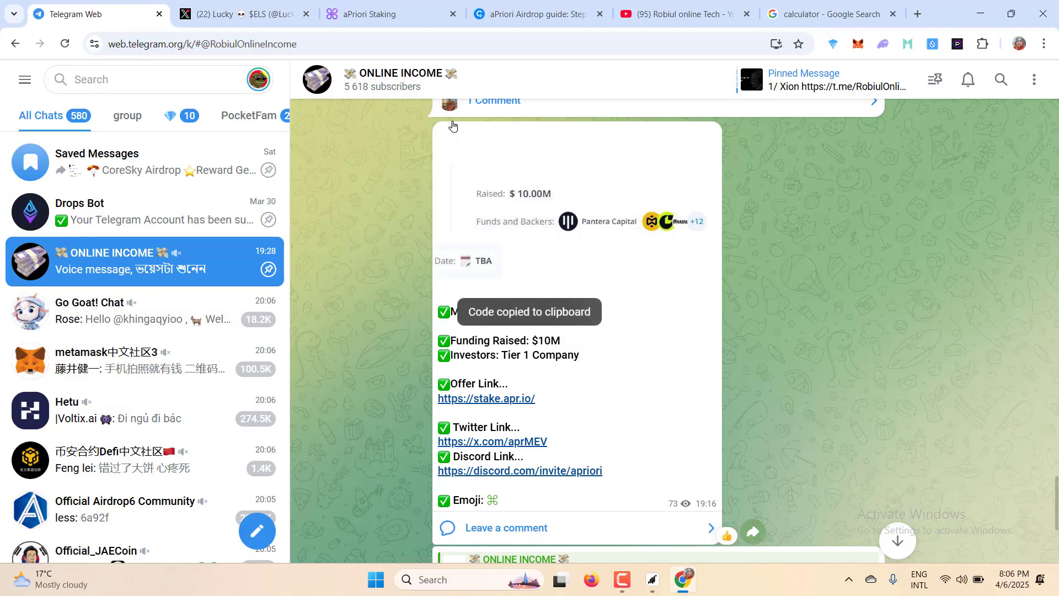
left_click(242, 14)
key("ctrl+v")
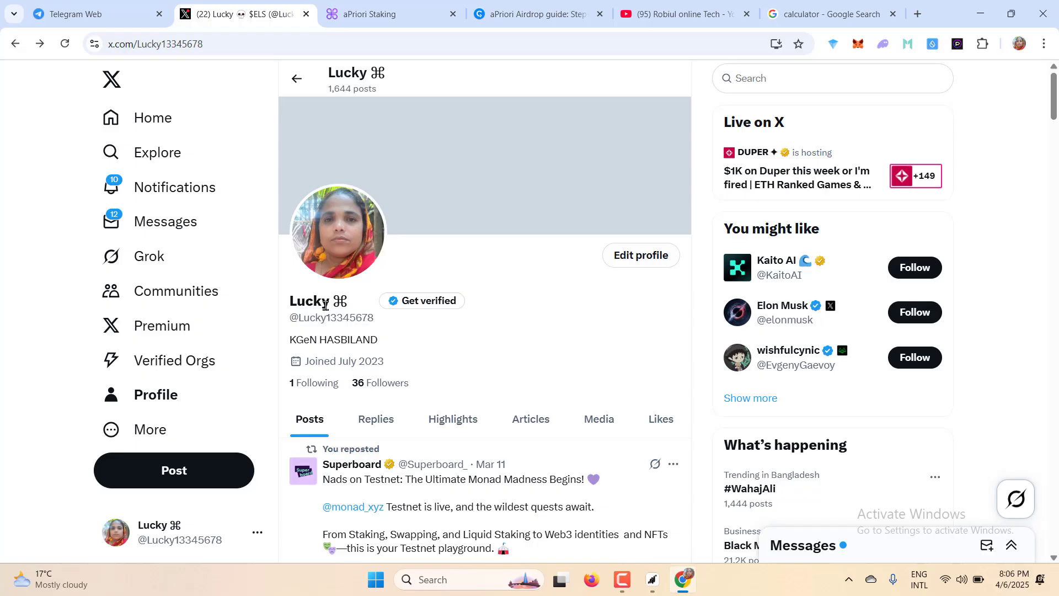
Step: Check the updated display name on the profile page and in the profile editor, leaving the editor without changes
left_click_drag(326, 306, 359, 303)
left_click(360, 298)
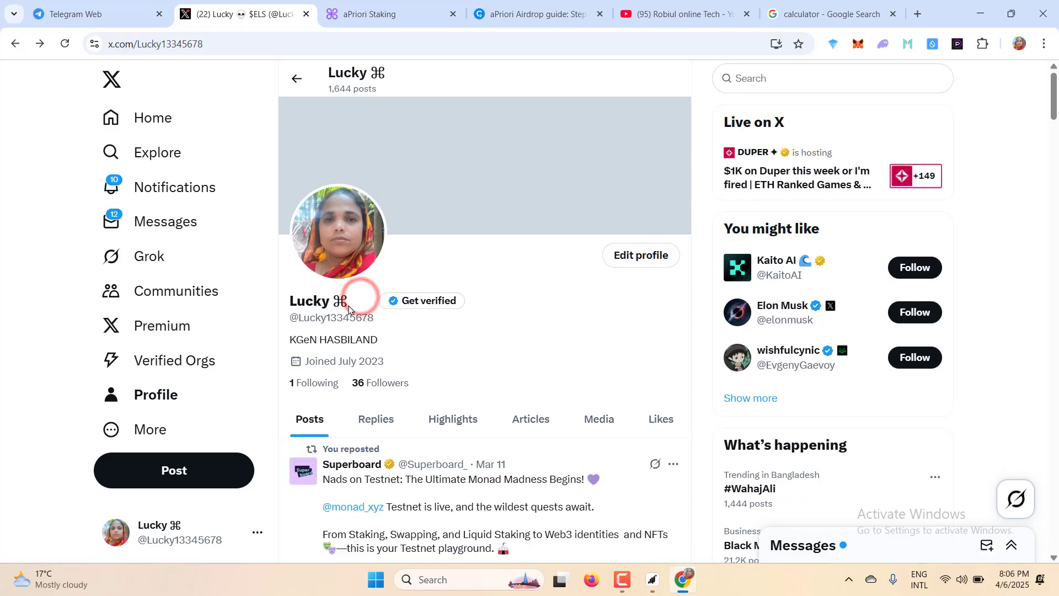
left_click(612, 254)
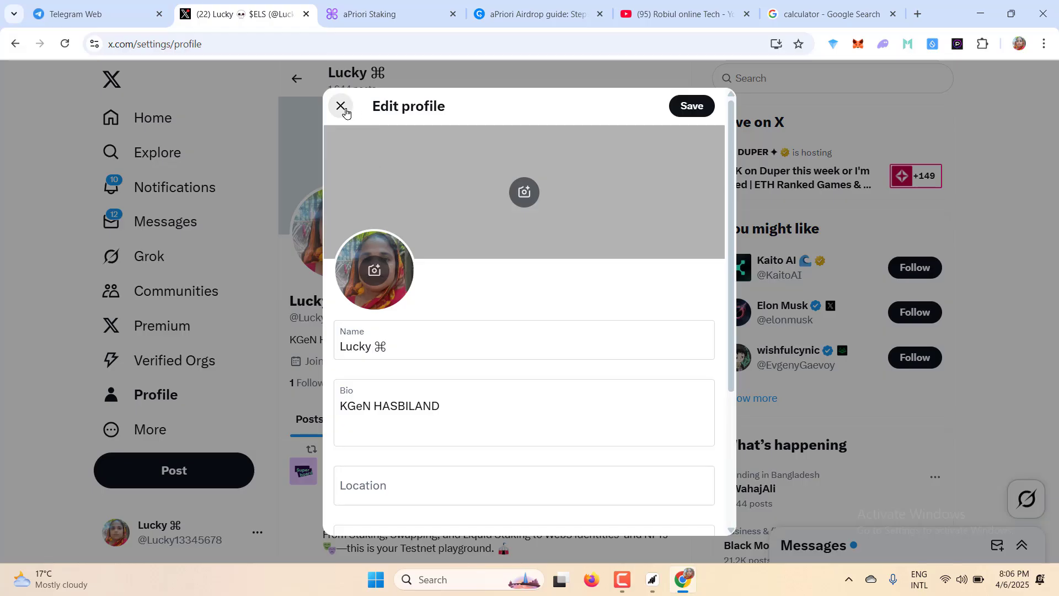
left_click(343, 105)
scroll(436, 380, "down", 1)
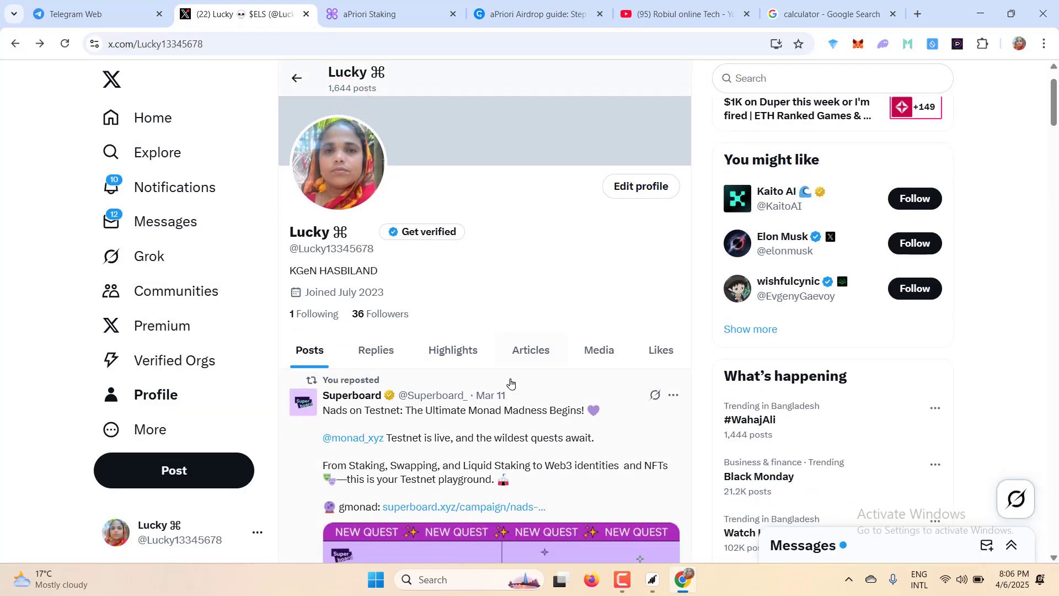
scroll(489, 361, "up", 1)
Step: Copy the web address of the X profile page
triple_click(167, 46)
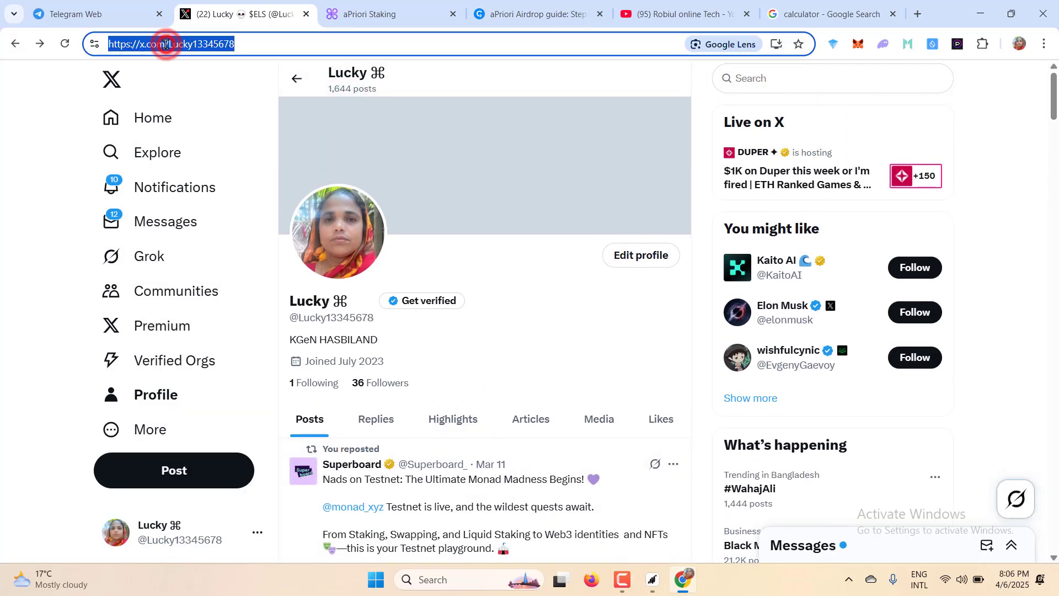
right_click(167, 45)
left_click(210, 175)
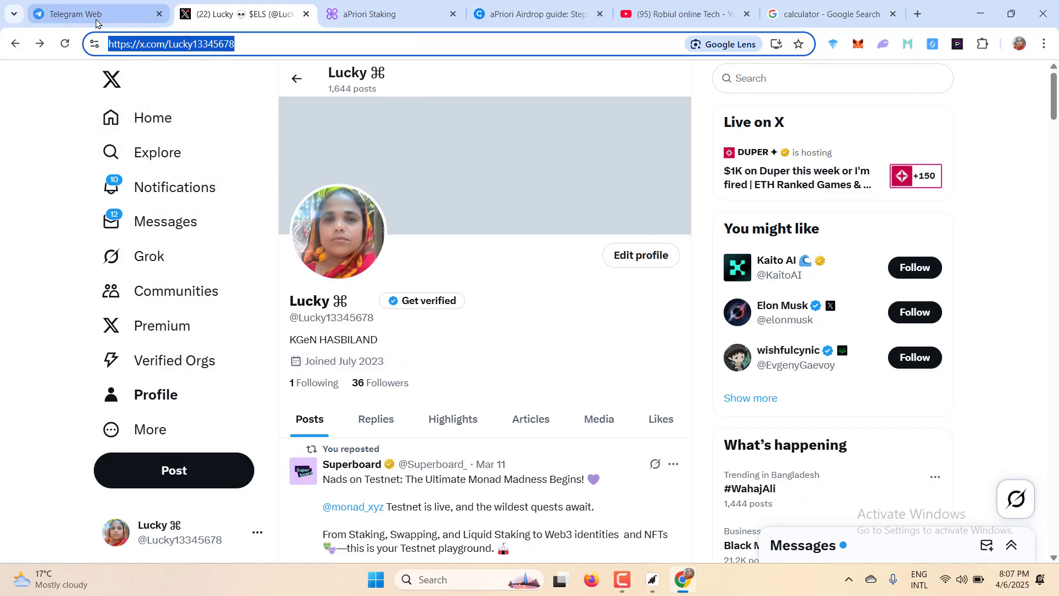
Step: Open the Discord link from the Telegram post and accept the invite to the aPriori server
left_click(93, 15)
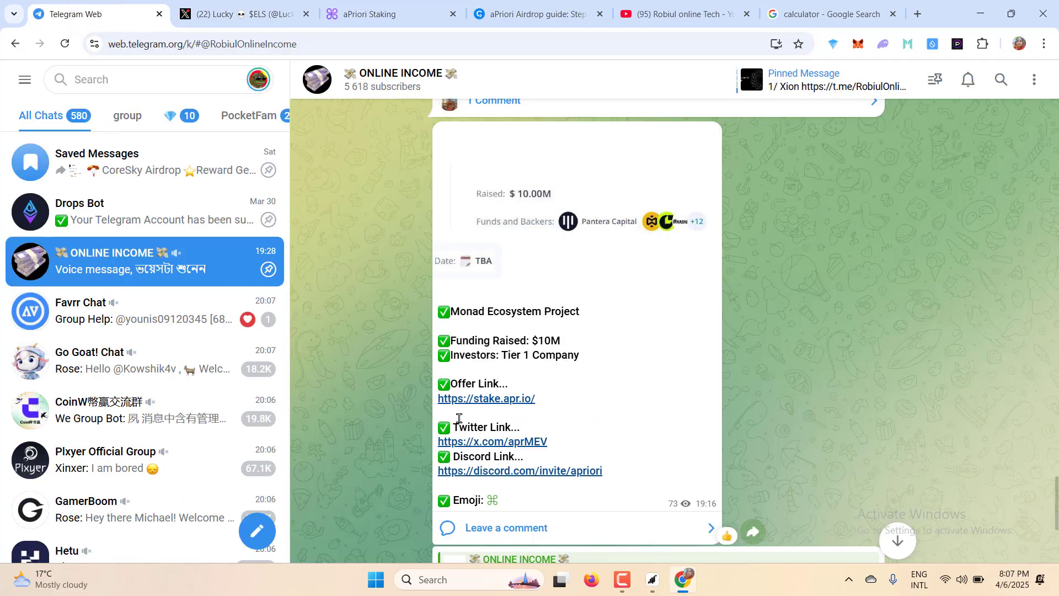
left_click(479, 472)
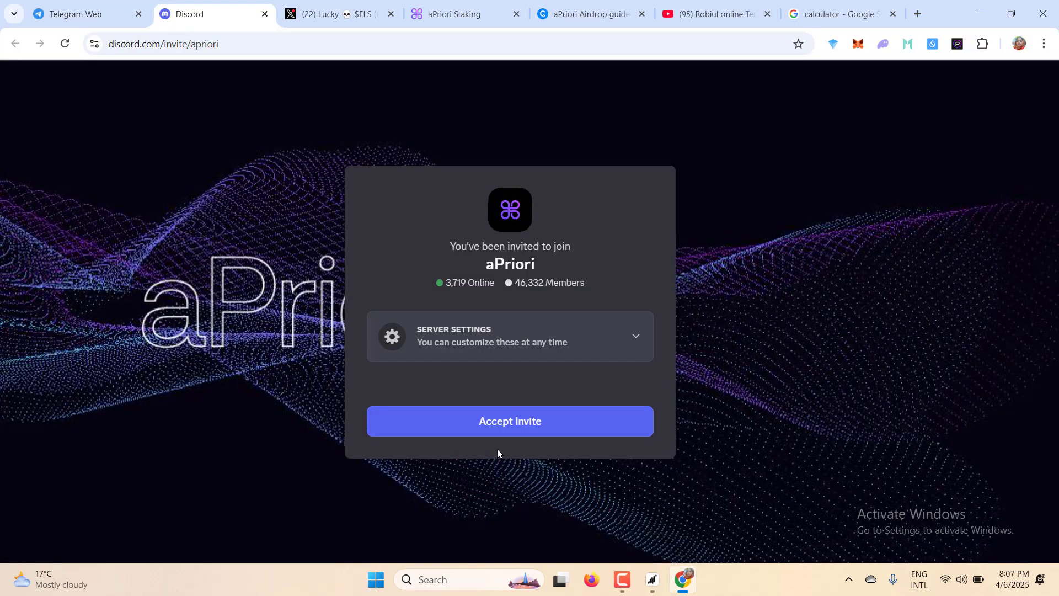
left_click(492, 430)
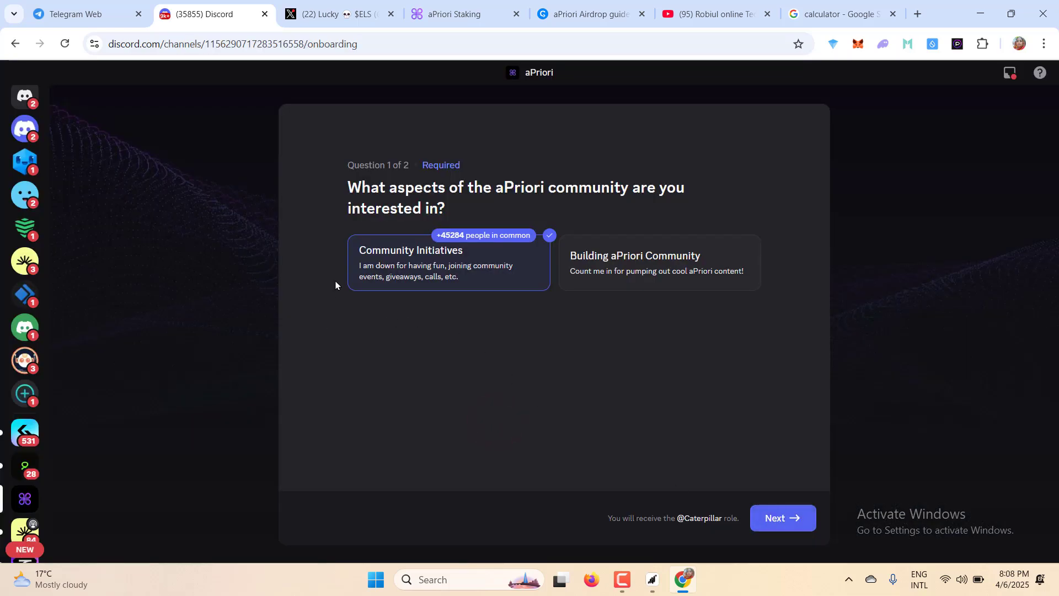
Step: Complete the aPriori server onboarding with Building aPriori Community added to the interests and both GMEV options selected
left_click(604, 267)
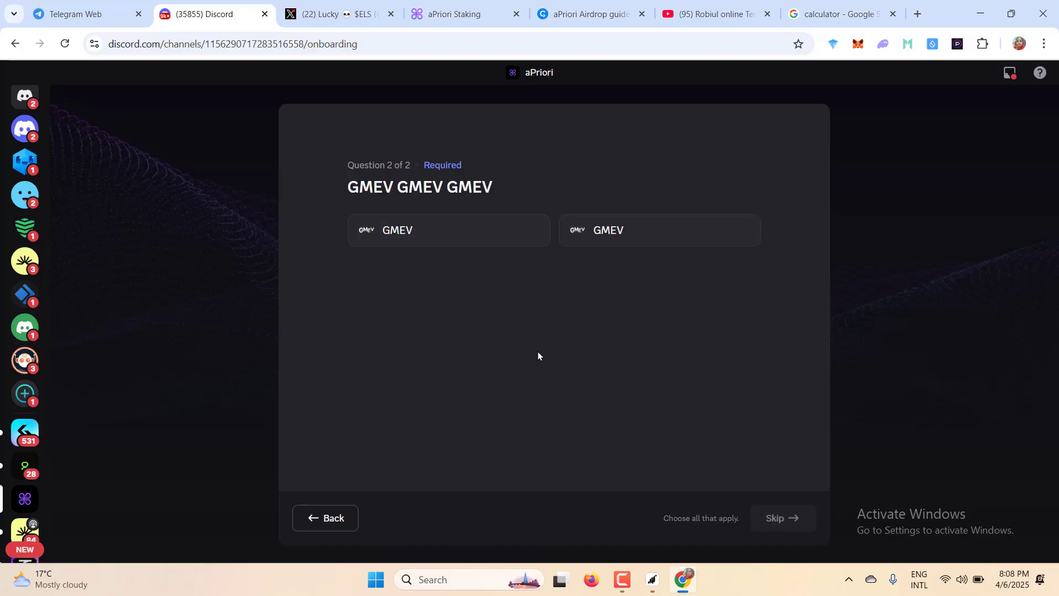
left_click(428, 229)
left_click(577, 229)
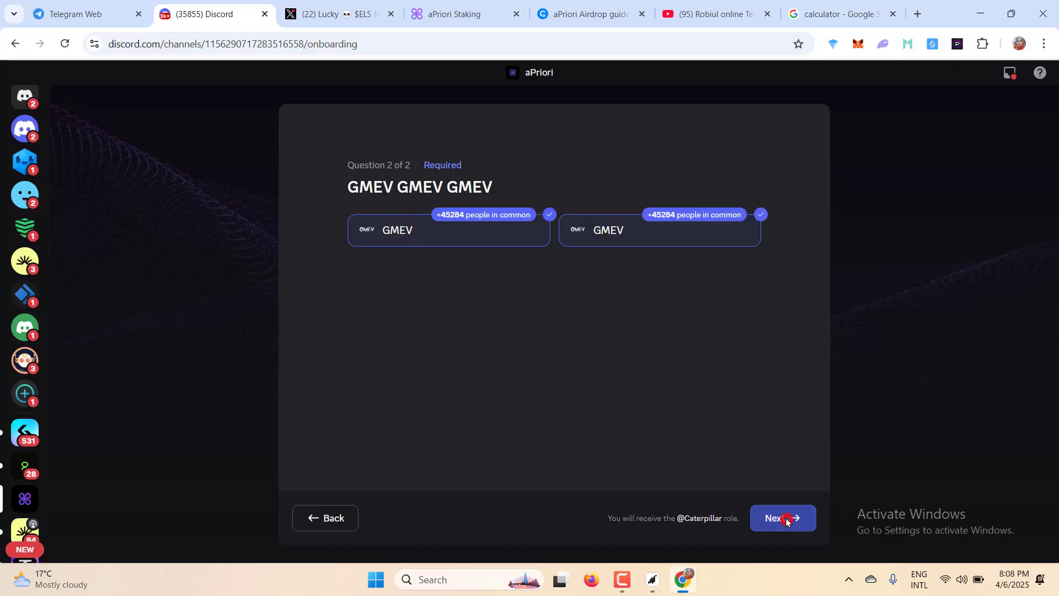
left_click(786, 518)
left_click(786, 518)
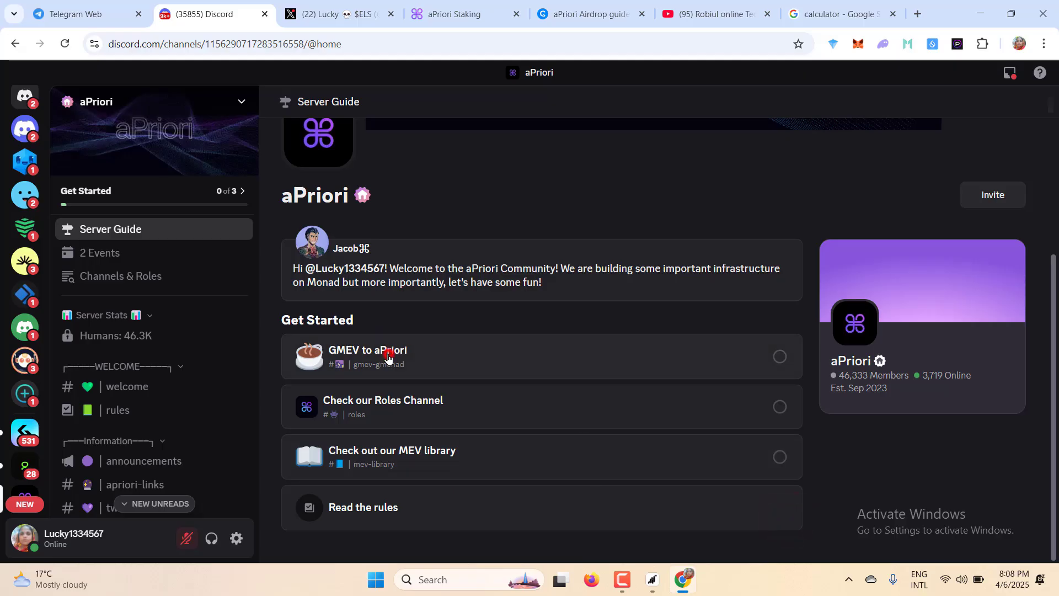
Step: Post "gmev" in the gmev-gmonad channel for the GMEV to aPriori task and look over the earlier messages
left_click(389, 353)
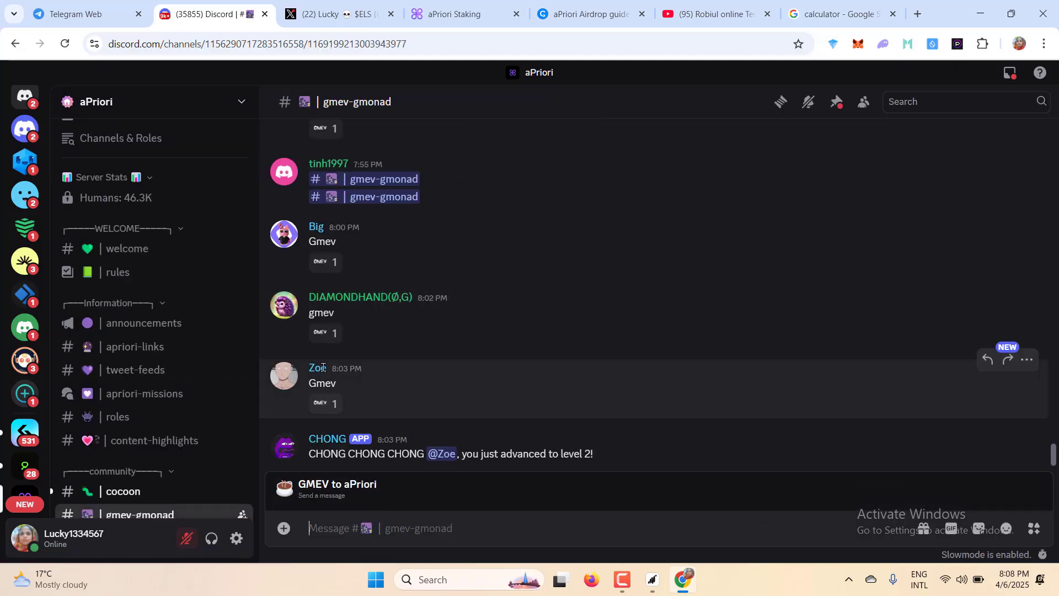
type("gmev")
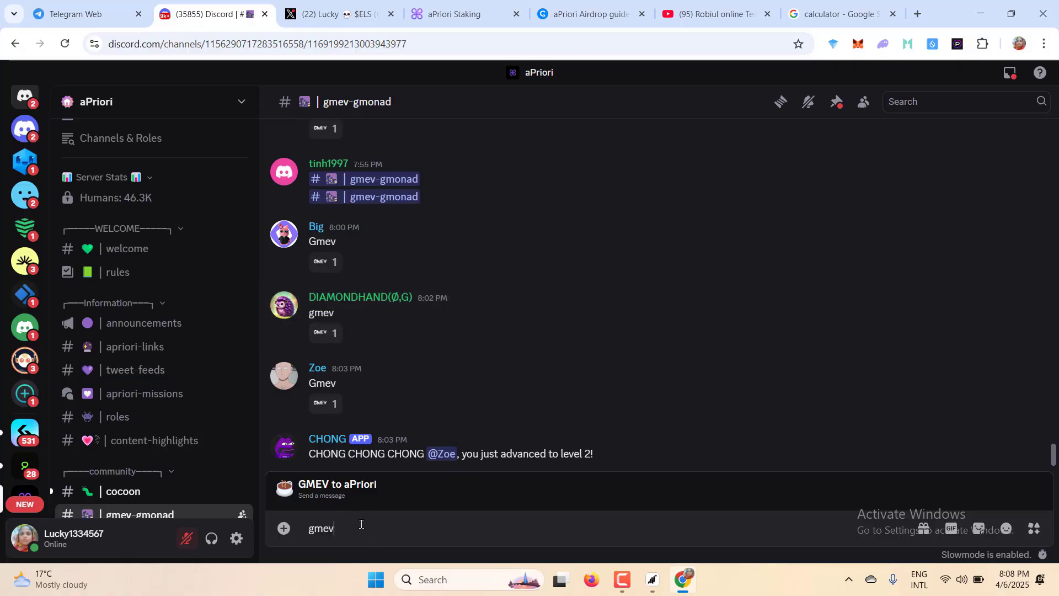
key("Return")
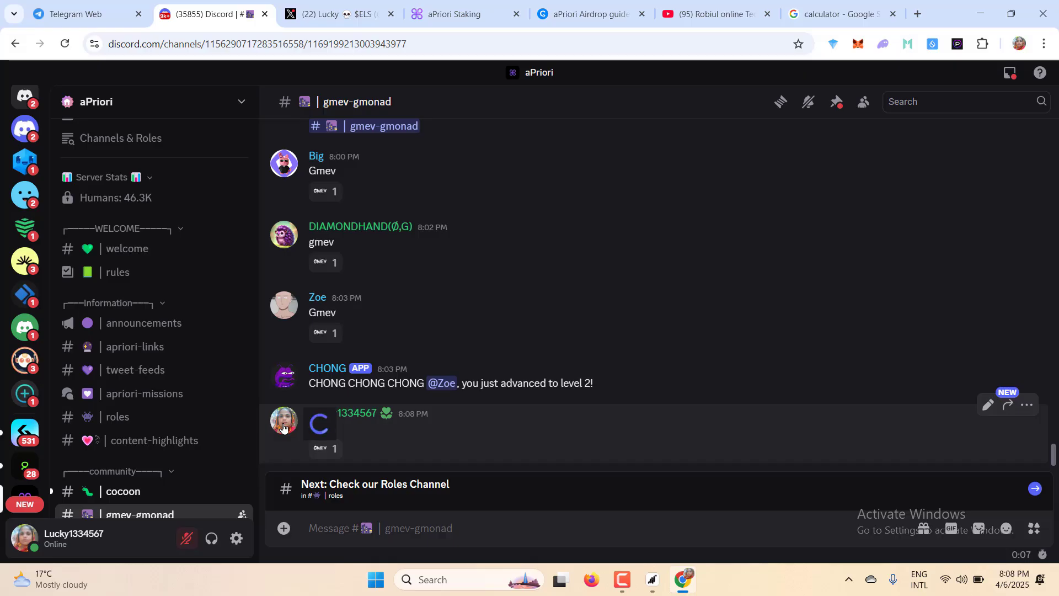
left_click(283, 427)
scroll(331, 298, "up", 5)
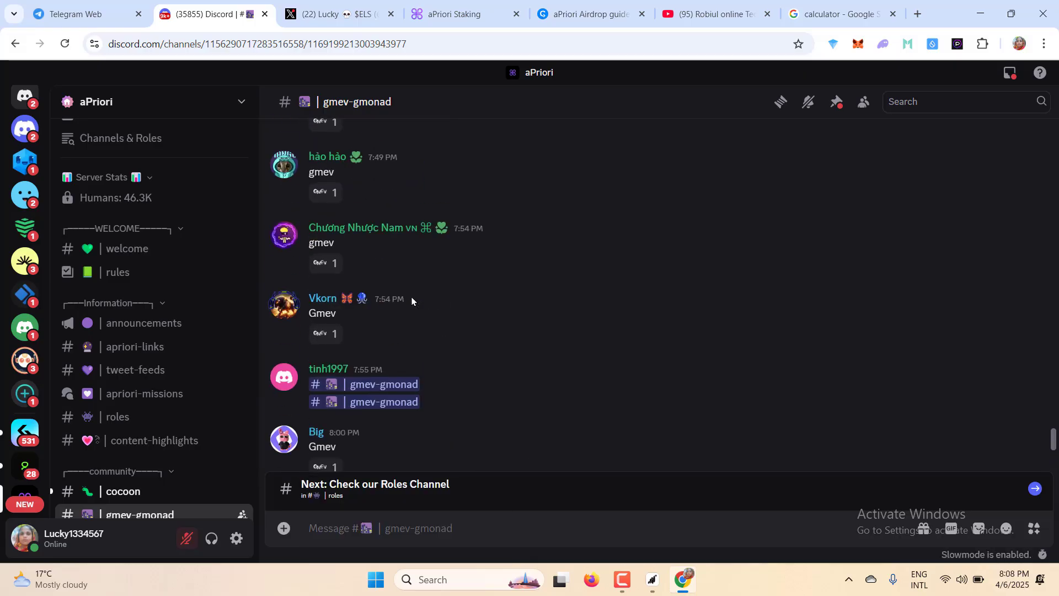
Step: View the welcome channel, and add the heart and T reactions to the message in the rules channel
left_click(149, 257)
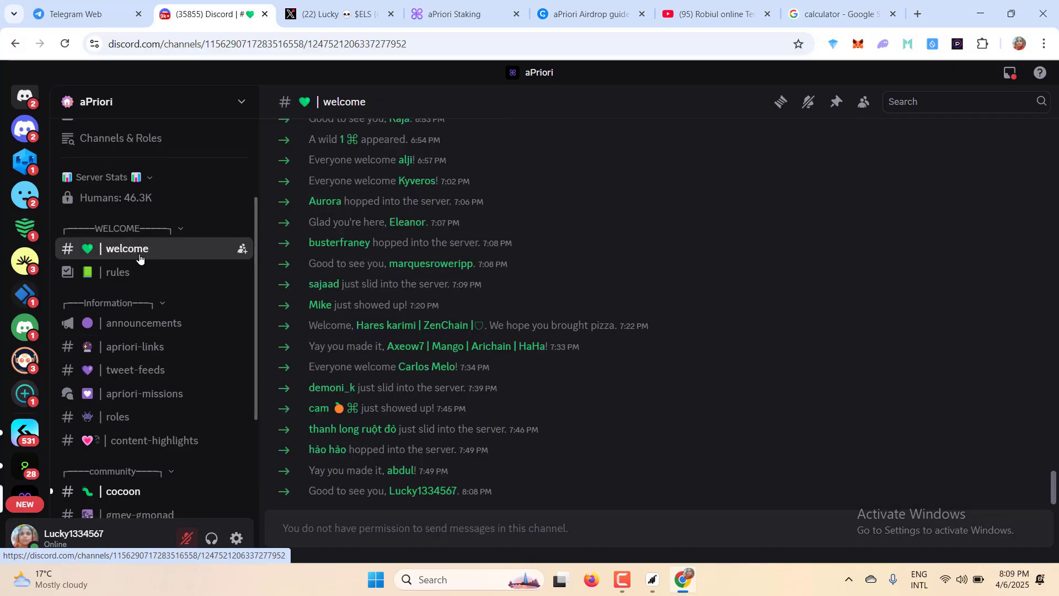
left_click(131, 275)
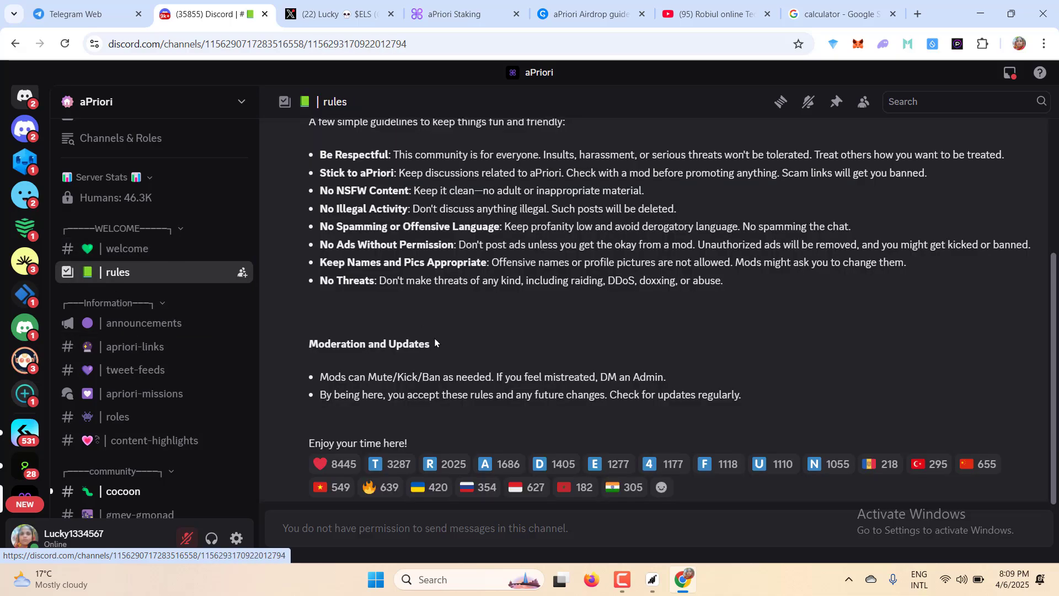
left_click(316, 466)
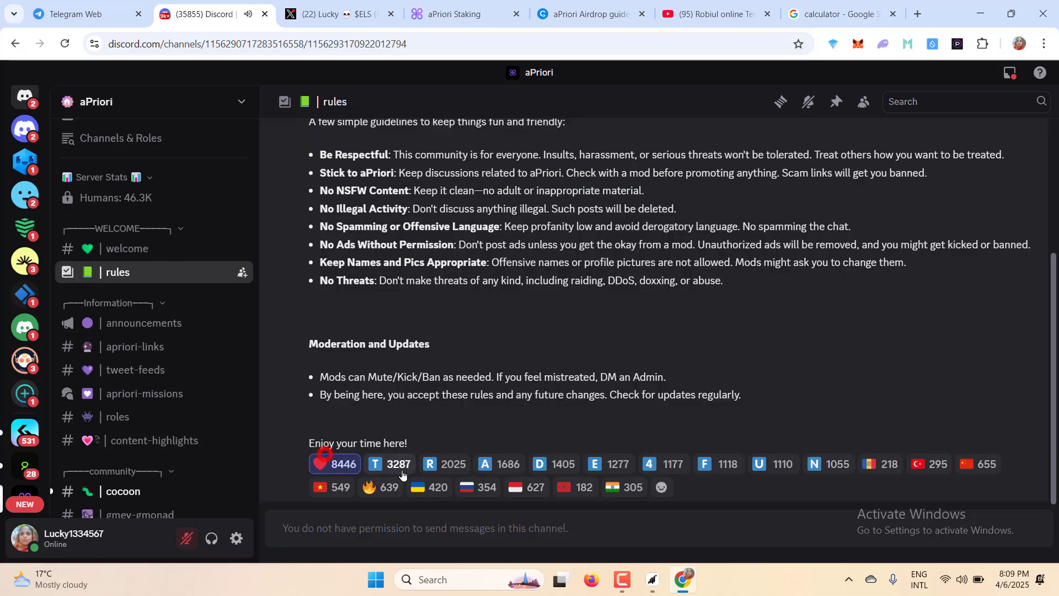
left_click(391, 463)
Step: Look over the announcements channel and the X profile links that members posted in the proof-of-lapr channel
left_click(144, 323)
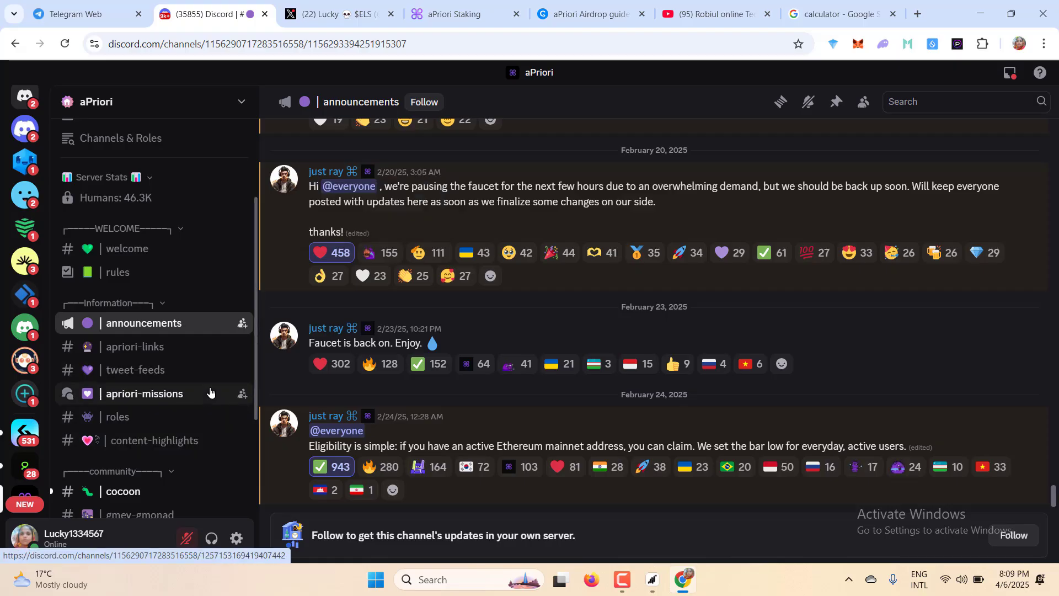
scroll(165, 398, "down", 4)
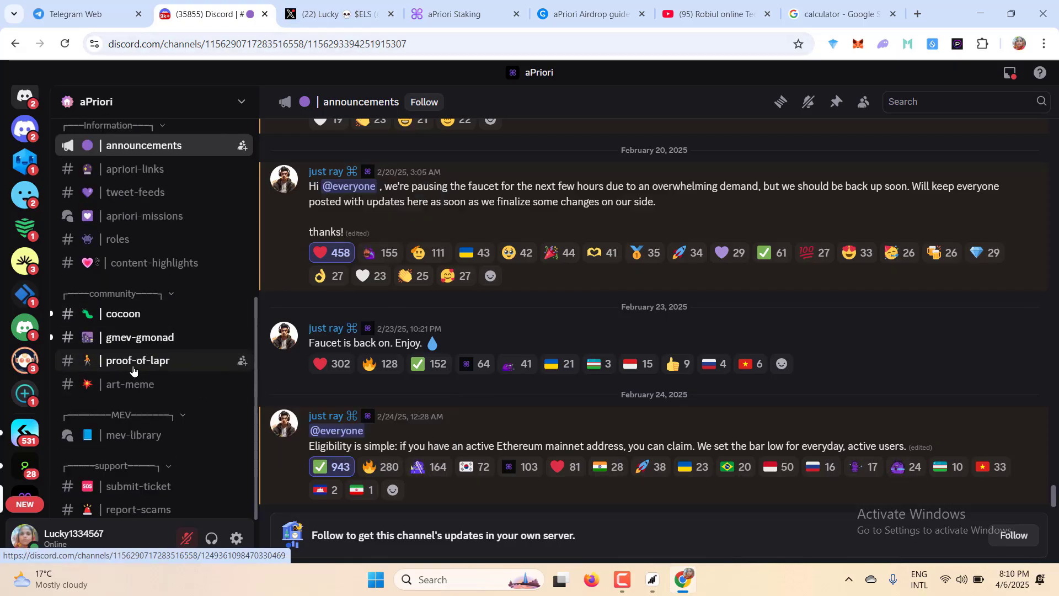
left_click(153, 362)
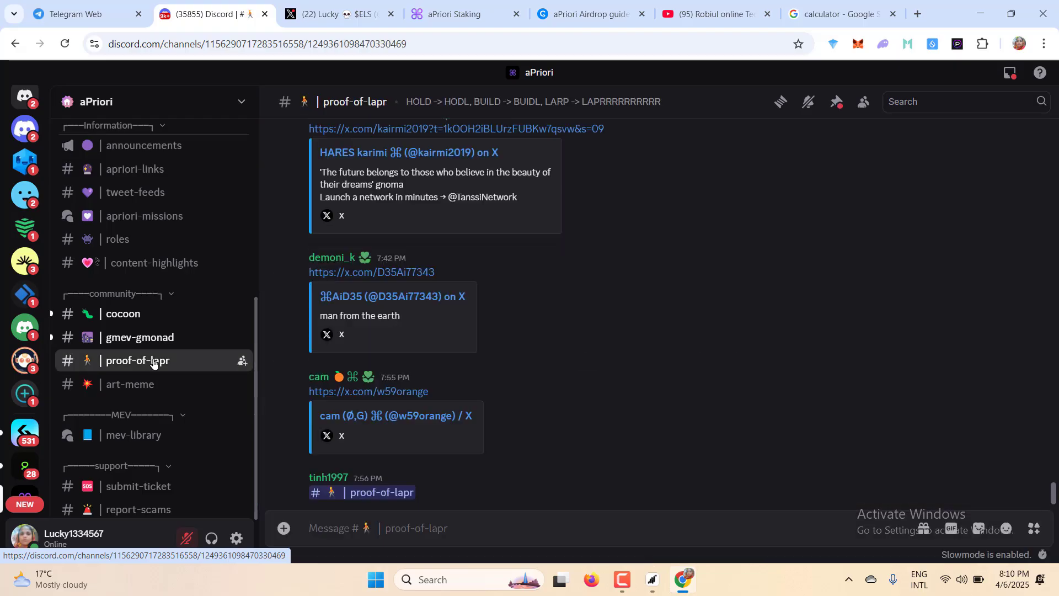
scroll(381, 309, "up", 4)
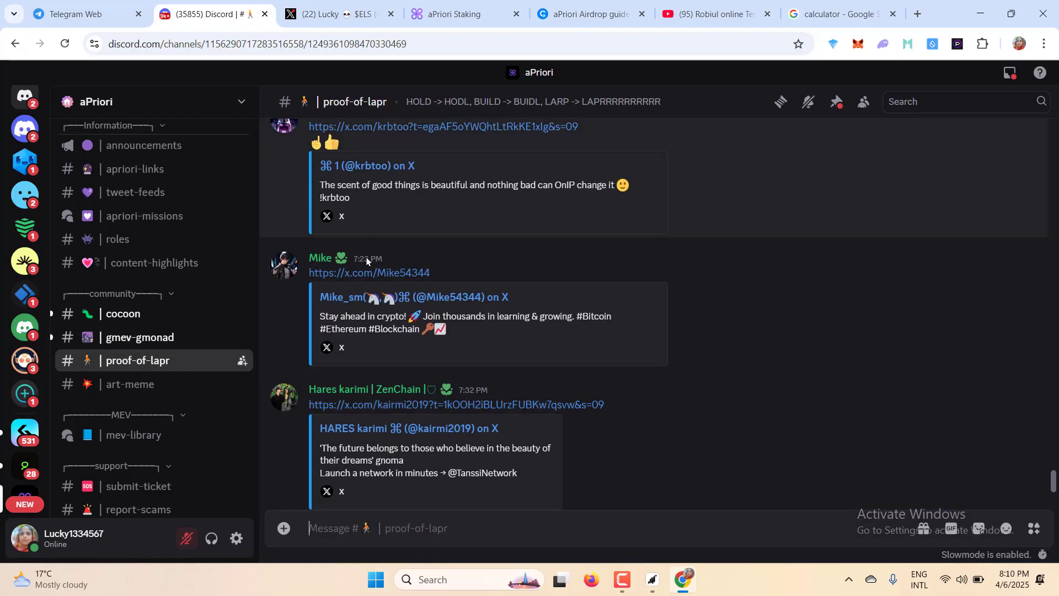
scroll(400, 379, "down", 5)
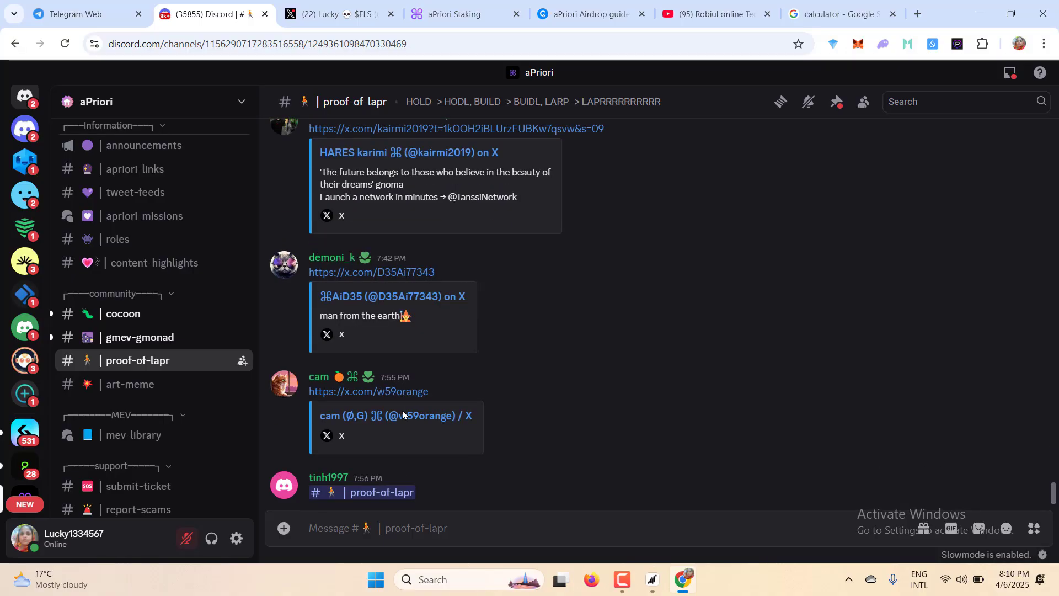
Step: Post the copied X profile link from the X tab in Discord's proof-of-lapr channel
key("ctrl+Tab")
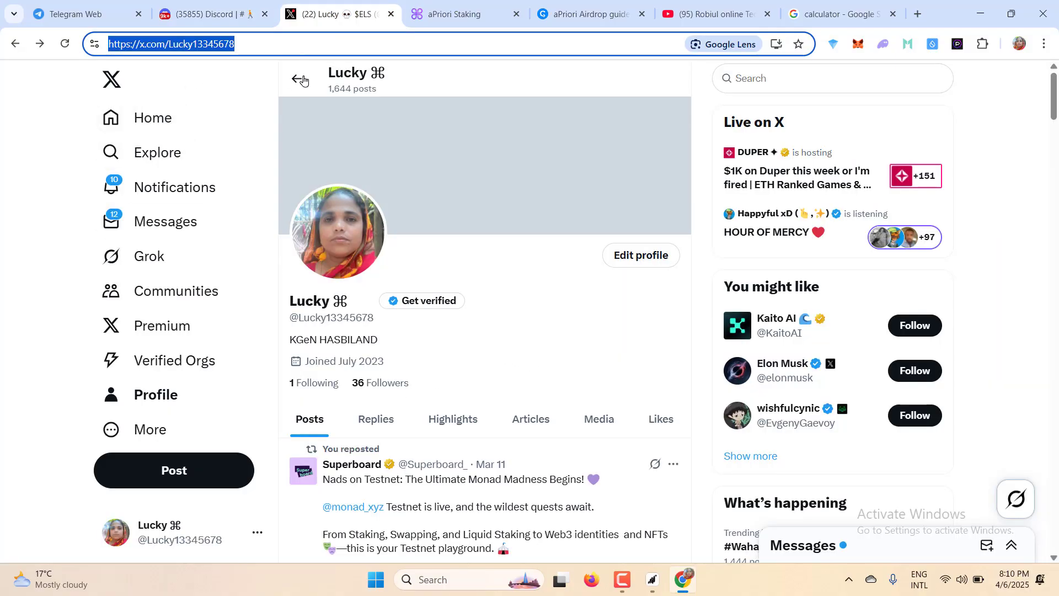
left_click(193, 14)
right_click(352, 528)
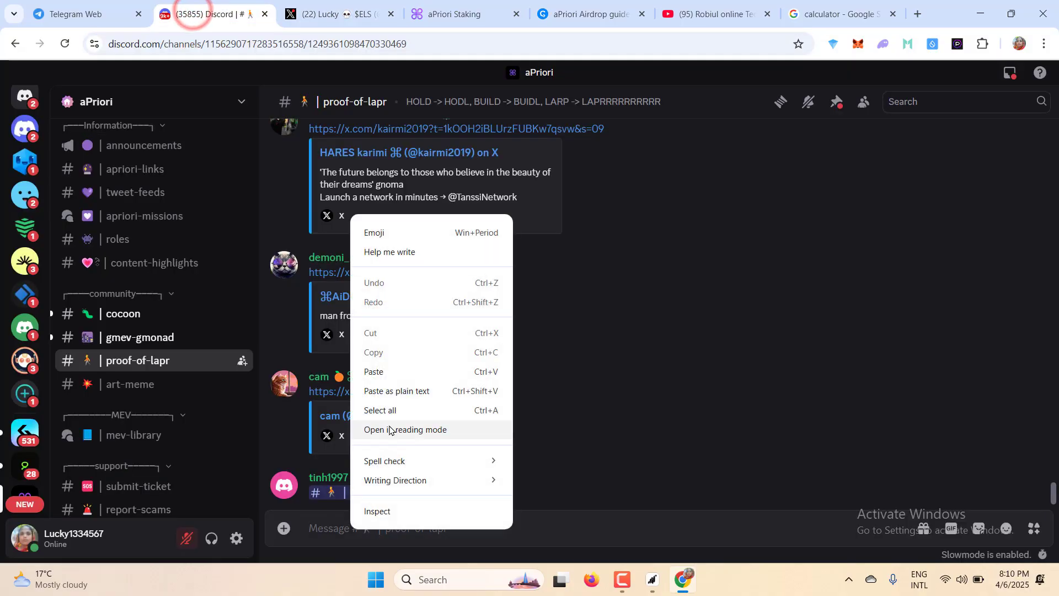
left_click(375, 371)
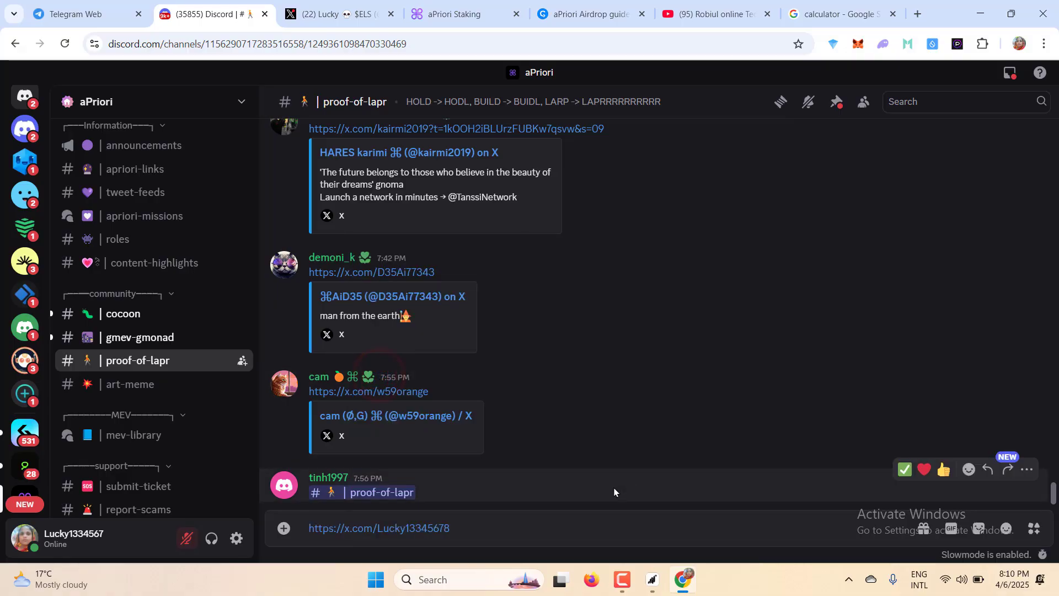
key("Return")
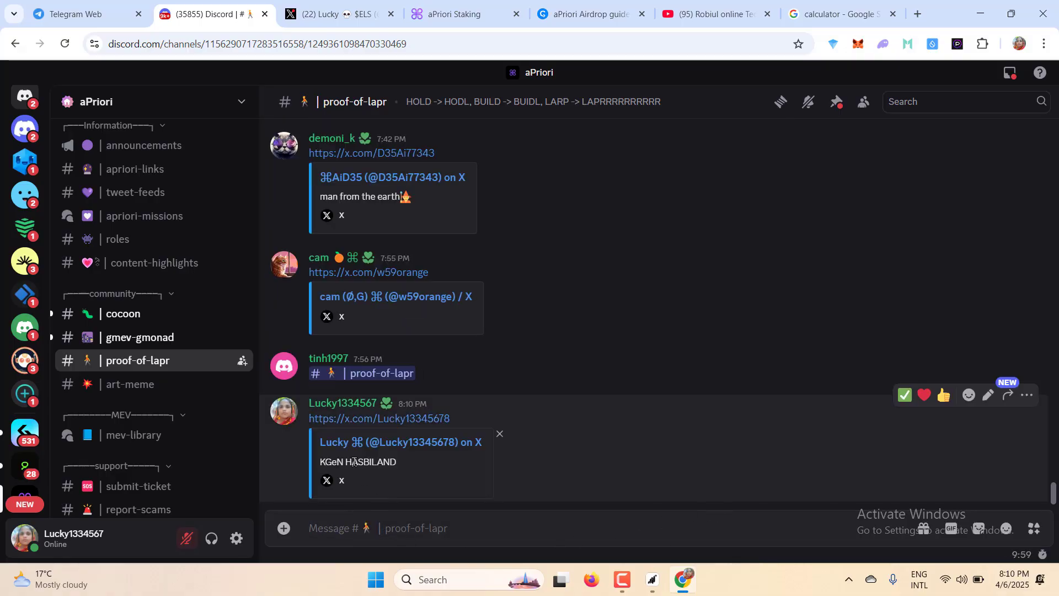
Step: Review the Discord role section of the CryptoRank aPriori guide and check it against the profile link posted in proof-of-lapr
left_click(331, 13)
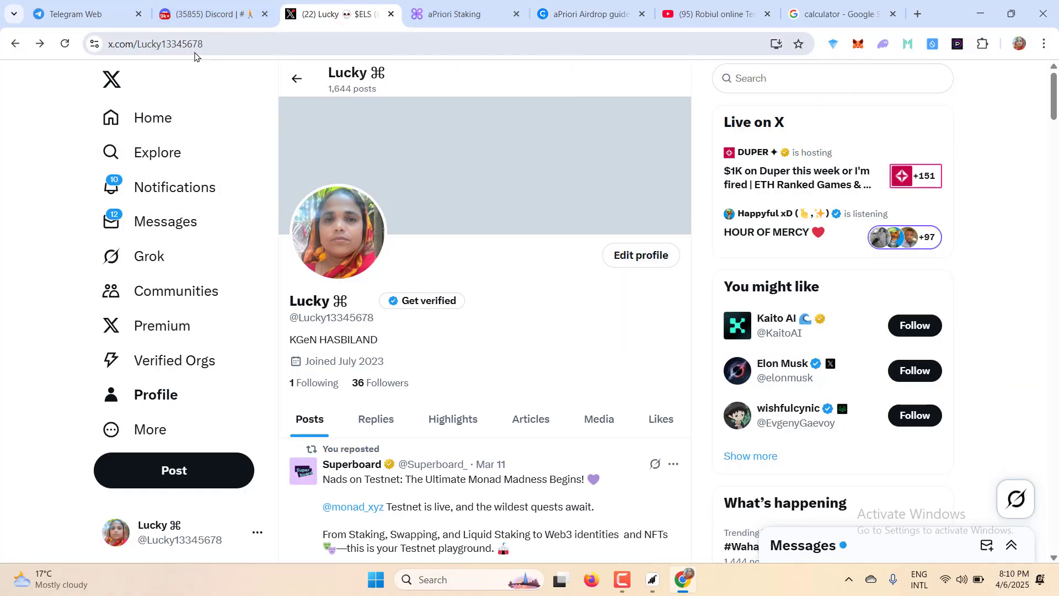
left_click(558, 10)
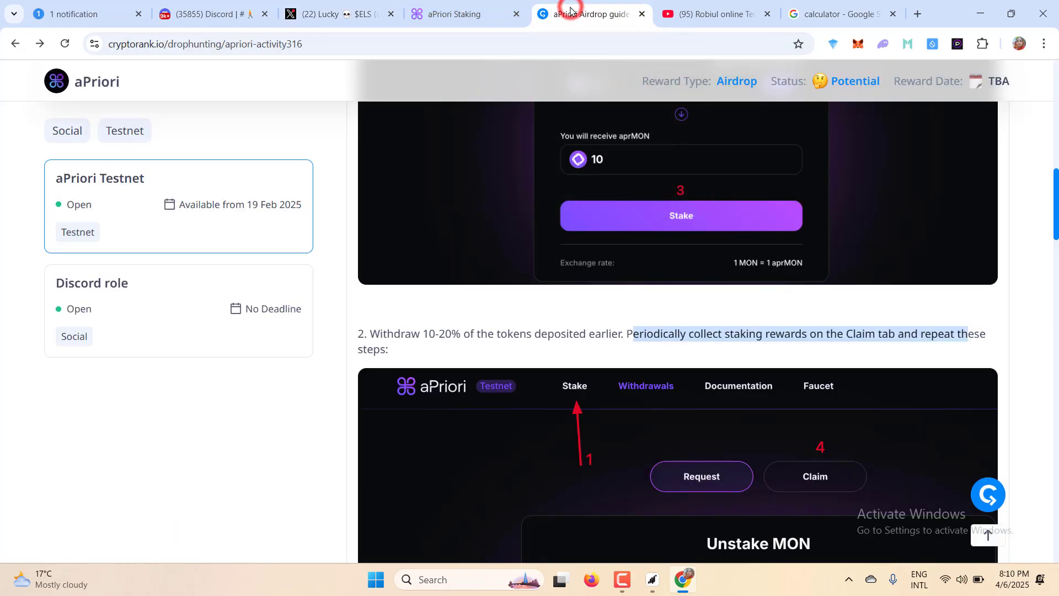
scroll(592, 310, "down", 5)
scroll(593, 310, "down", 3)
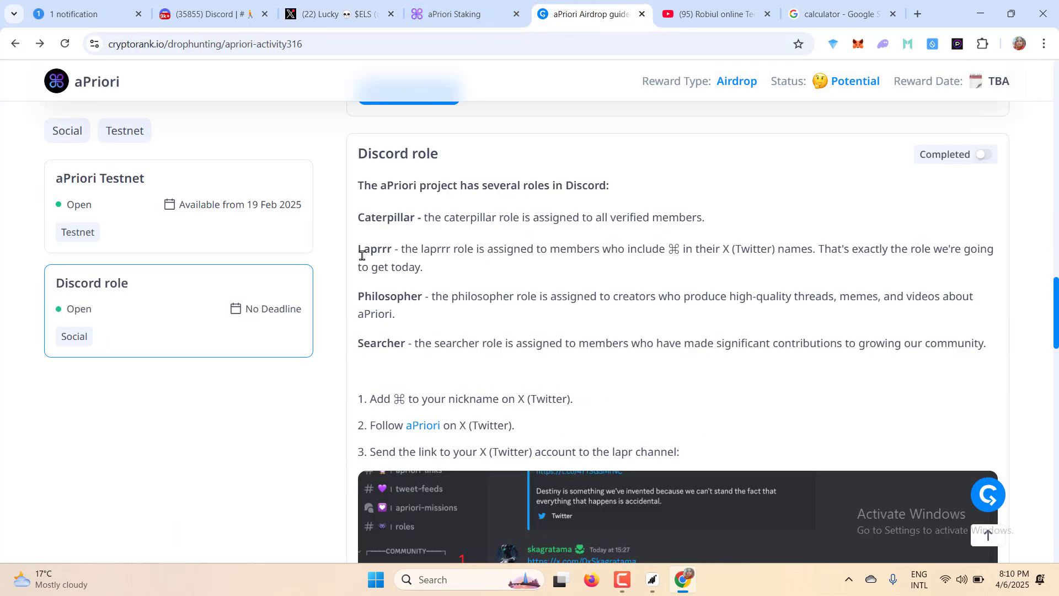
left_click(336, 14)
left_click(235, 7)
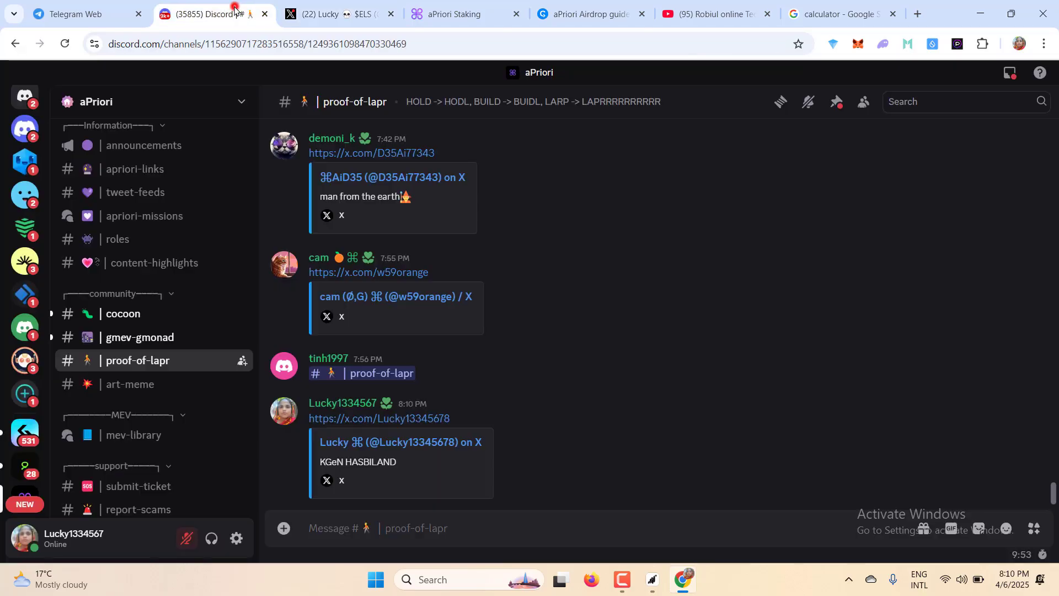
left_click(281, 409)
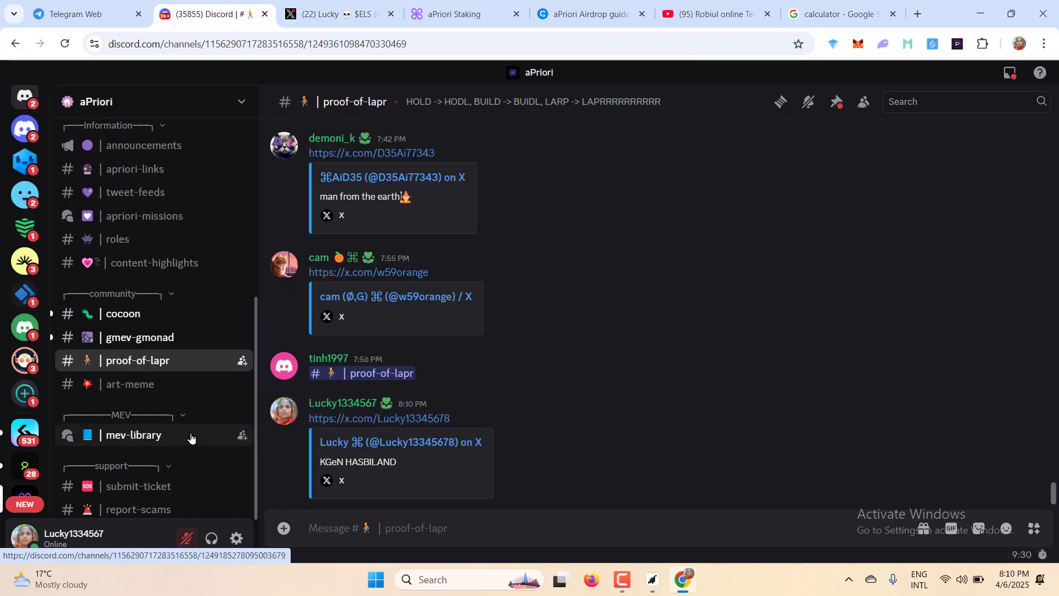
Step: Look over the images that members shared in the art-meme channel
left_click(130, 385)
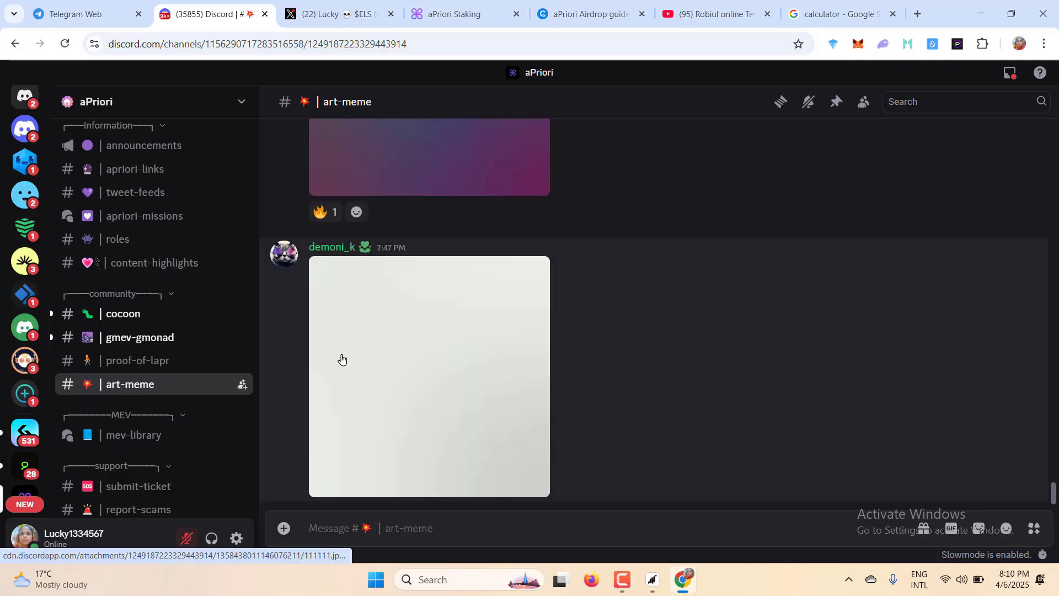
scroll(420, 371, "up", 4)
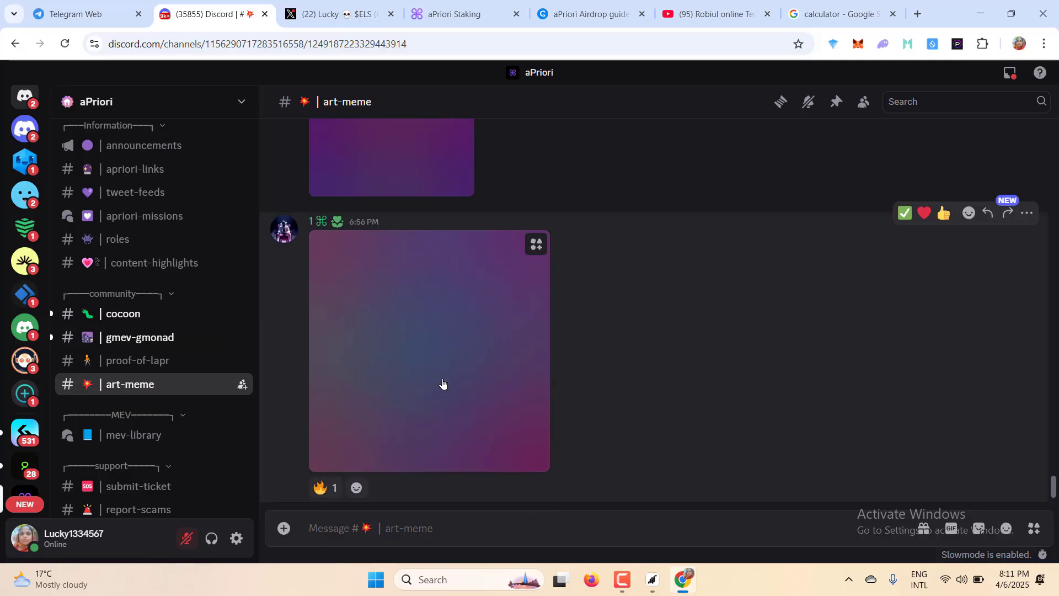
scroll(436, 397, "up", 4)
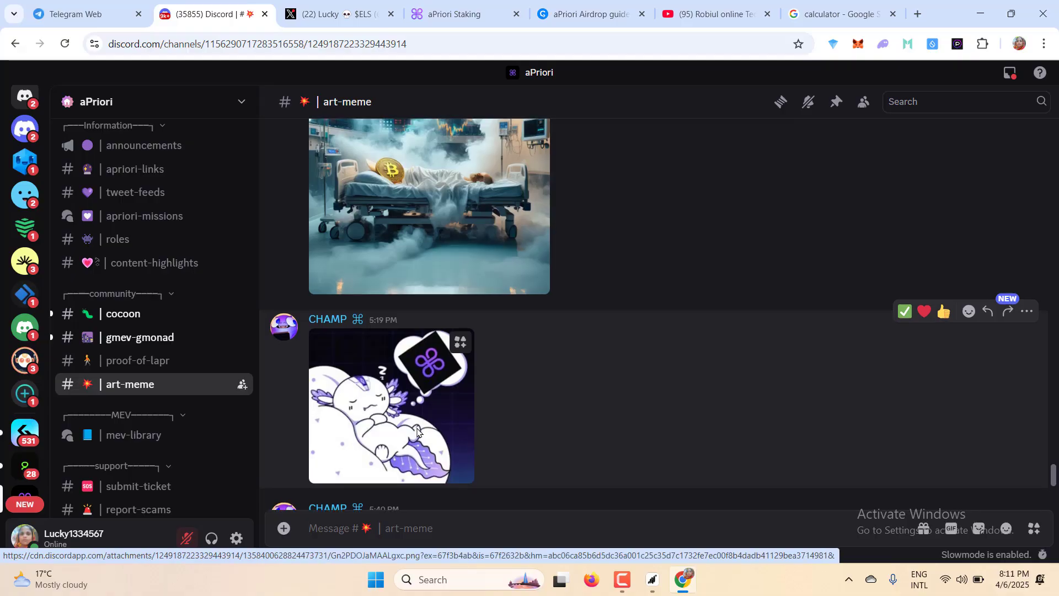
scroll(396, 407, "down", 8)
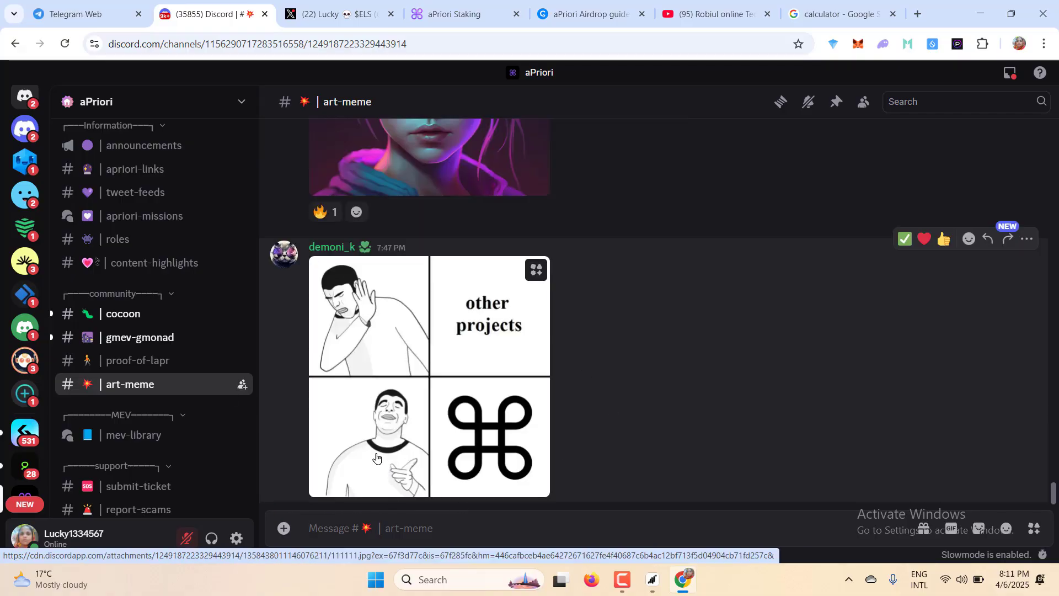
Step: Switch to the aPriori Staking site and check the pending withdrawal claim and the Stake MON form
key("ctrl+4")
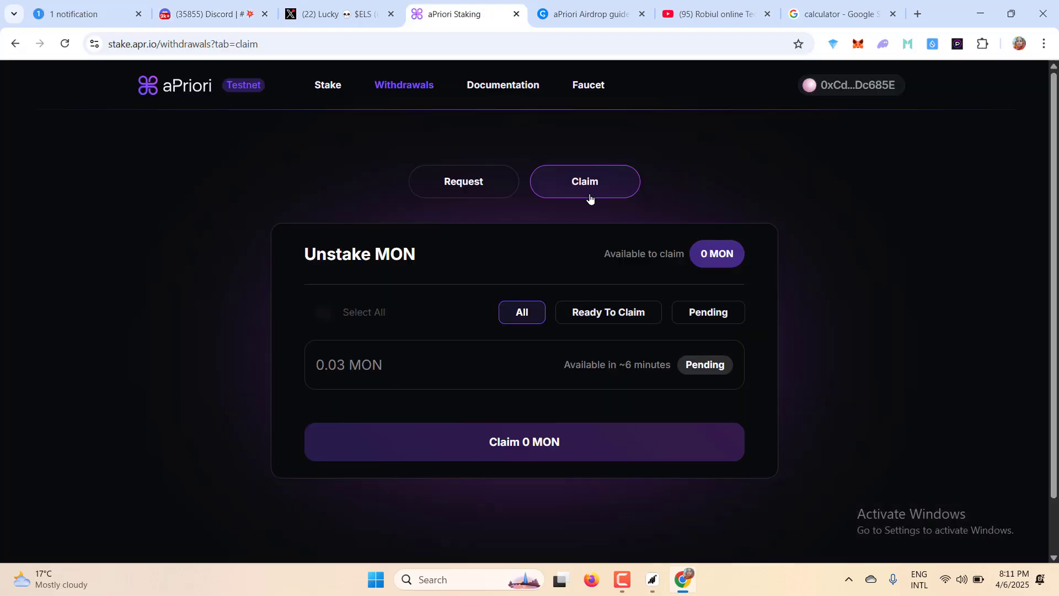
scroll(601, 248, "down", 1)
scroll(615, 317, "up", 1)
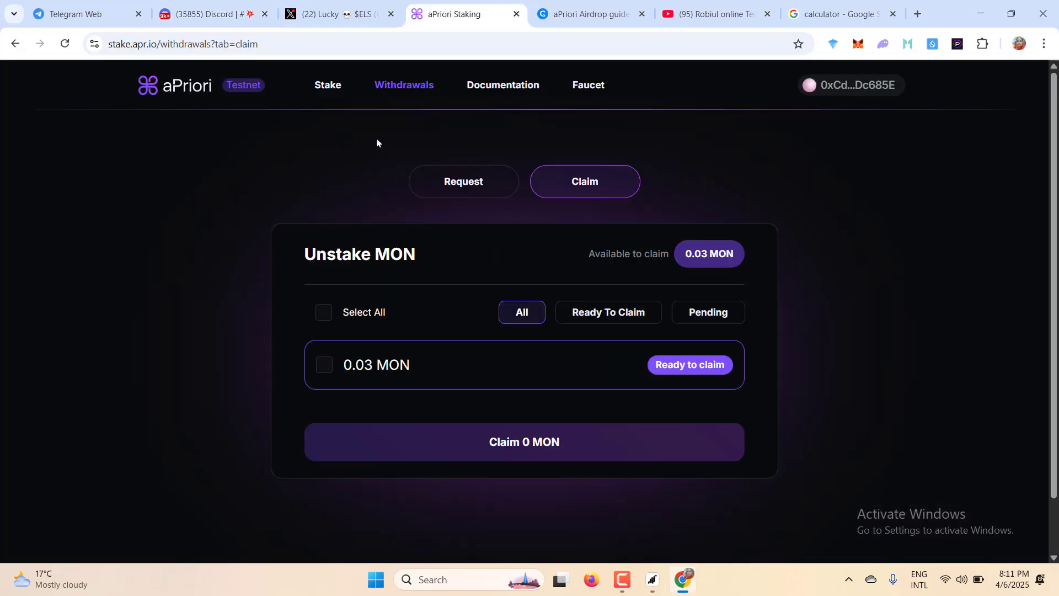
left_click(323, 90)
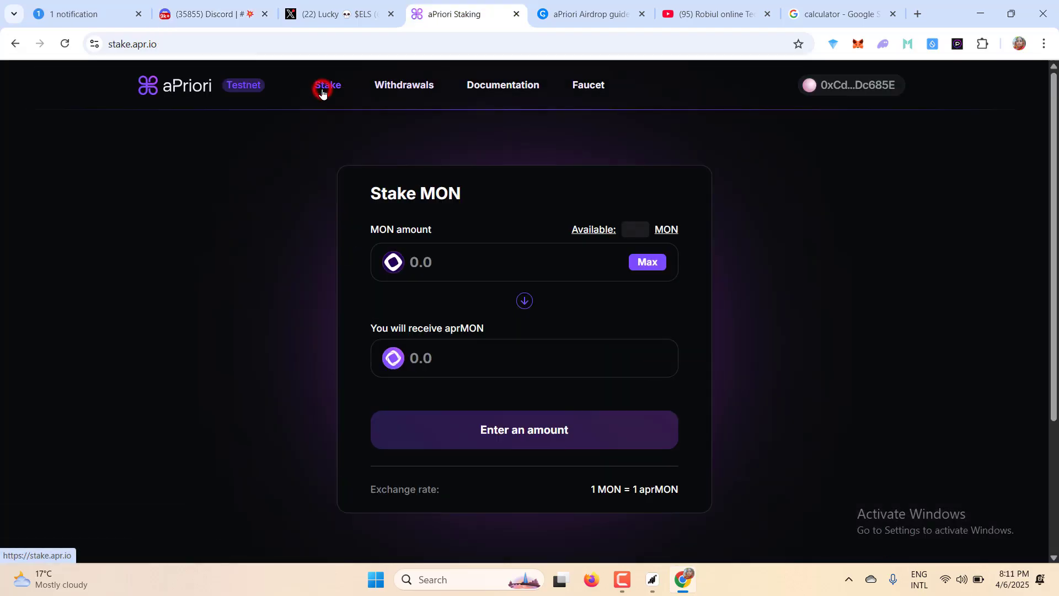
left_click(452, 263)
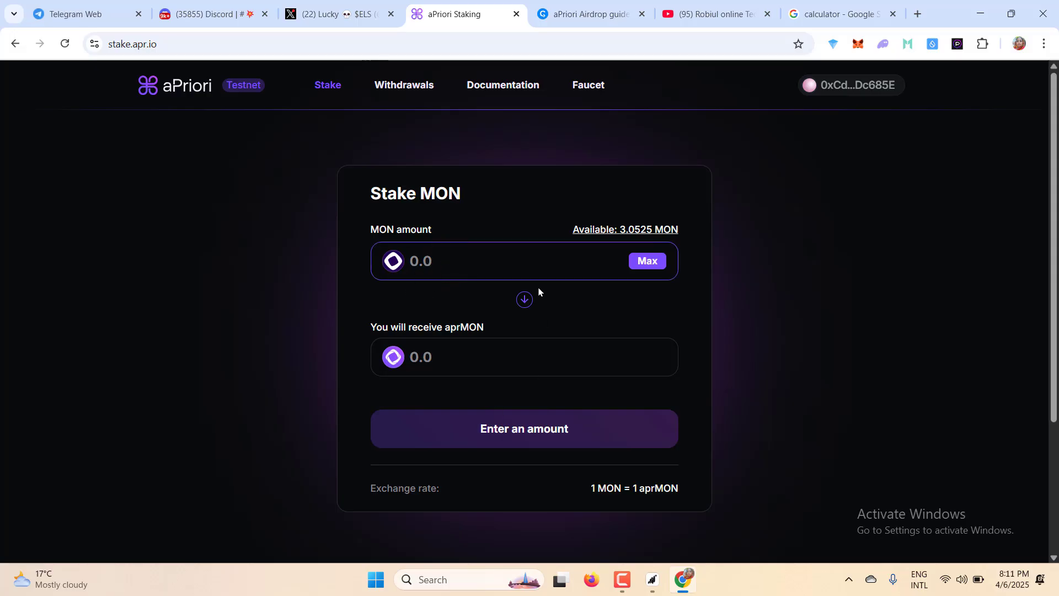
Step: Claim the ready 0.03 MON withdrawal on the aPriori Staking site
left_click(409, 87)
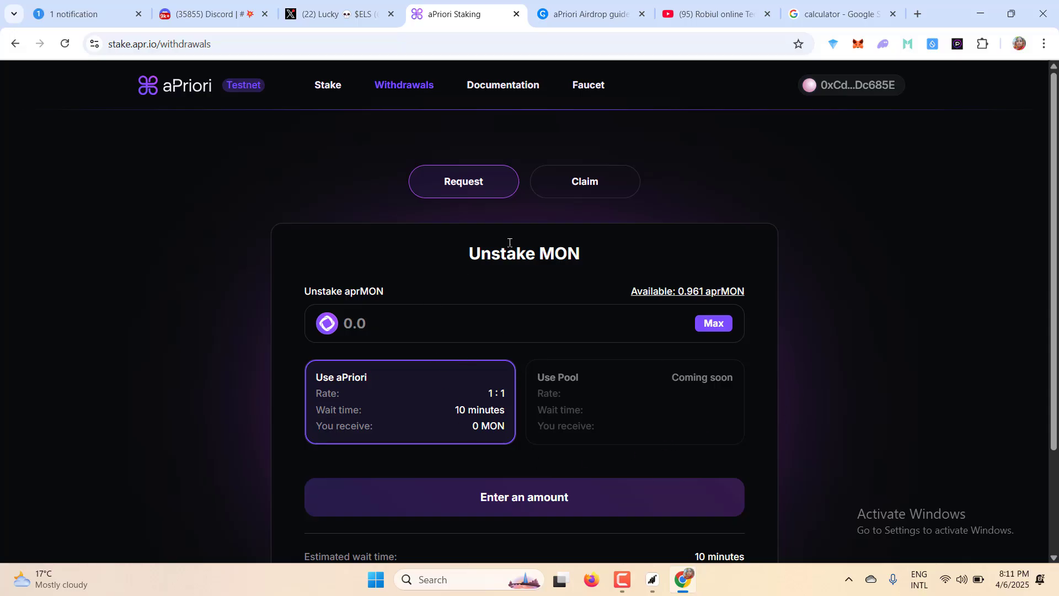
left_click(582, 180)
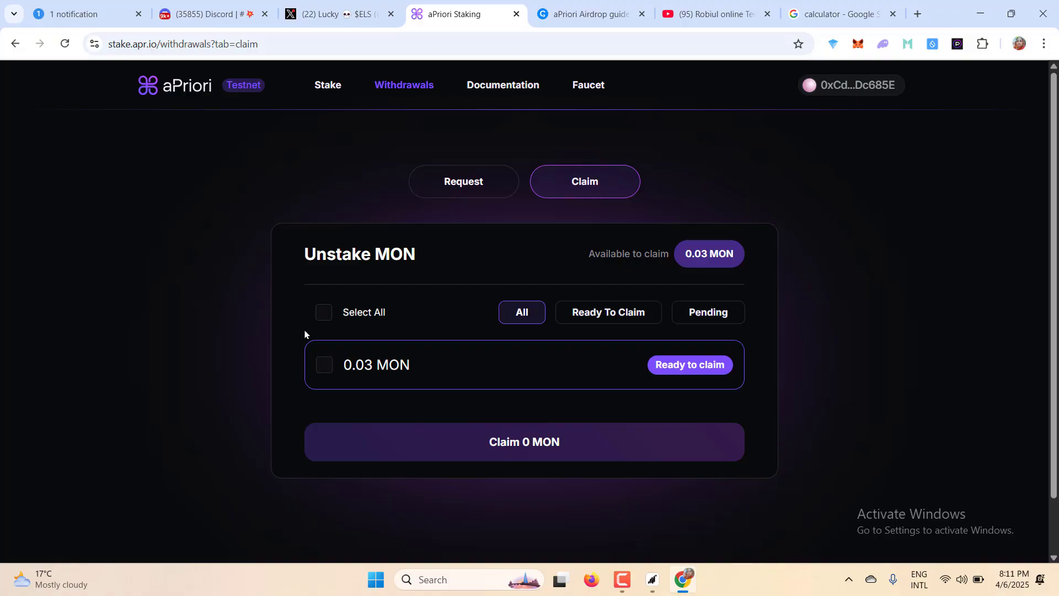
left_click(322, 366)
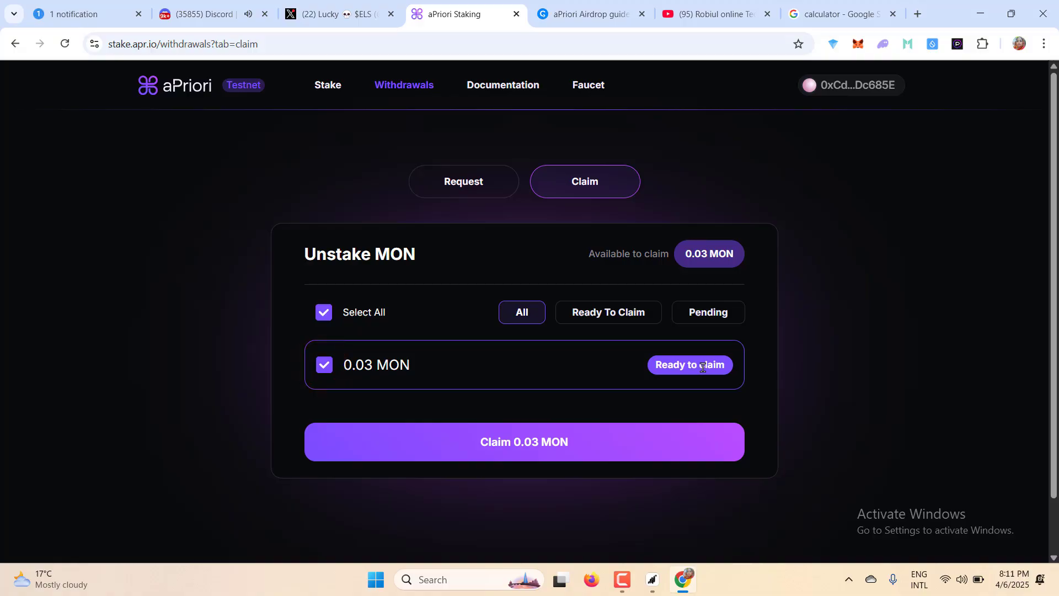
left_click(507, 448)
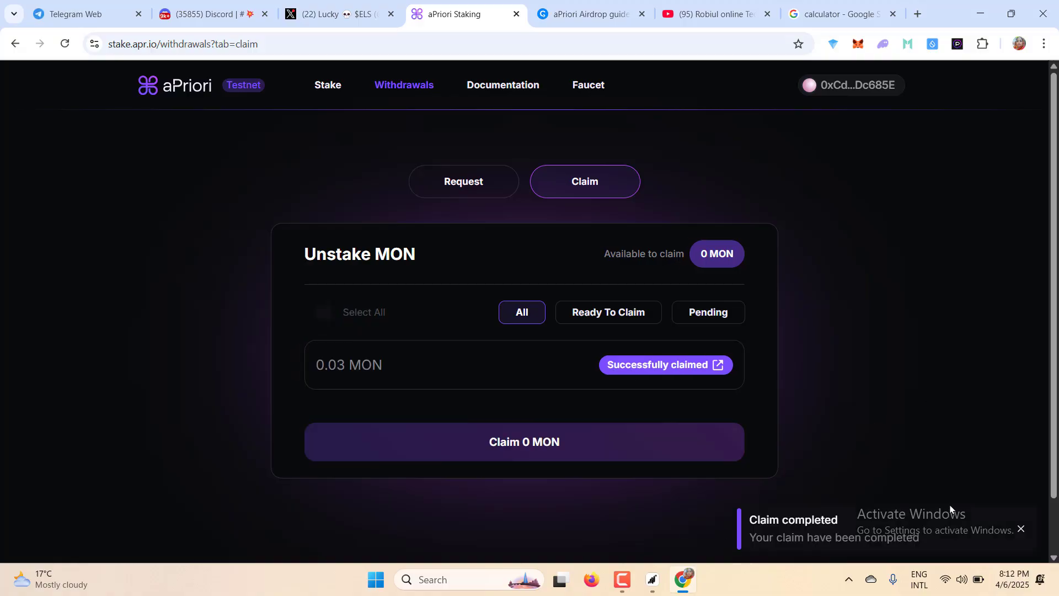
Step: View the Stake MON page, including the available balance, aPriori TVL and aprMON holders
left_click(327, 85)
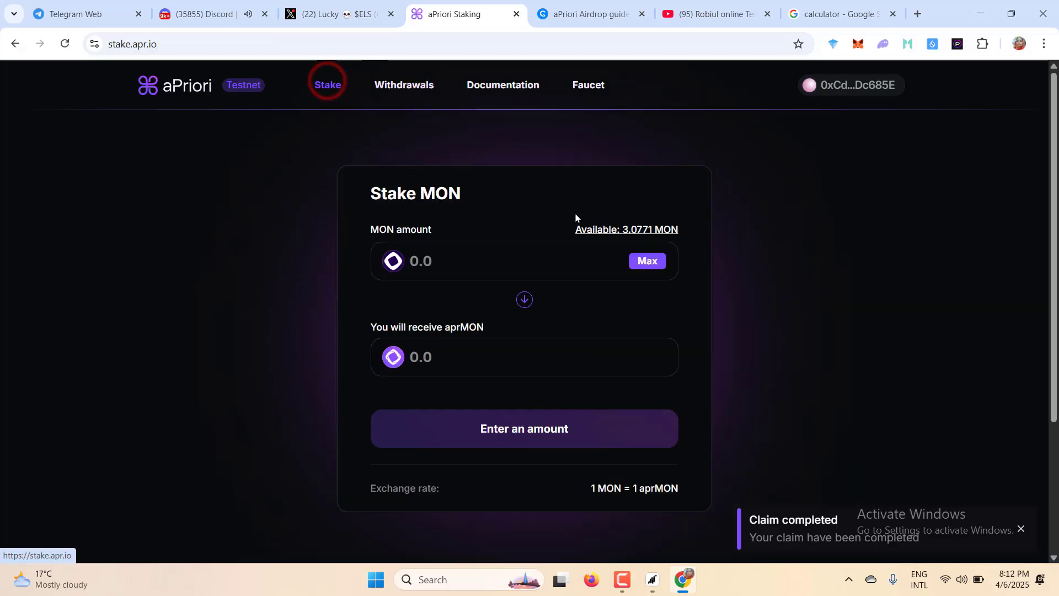
scroll(553, 304, "down", 3)
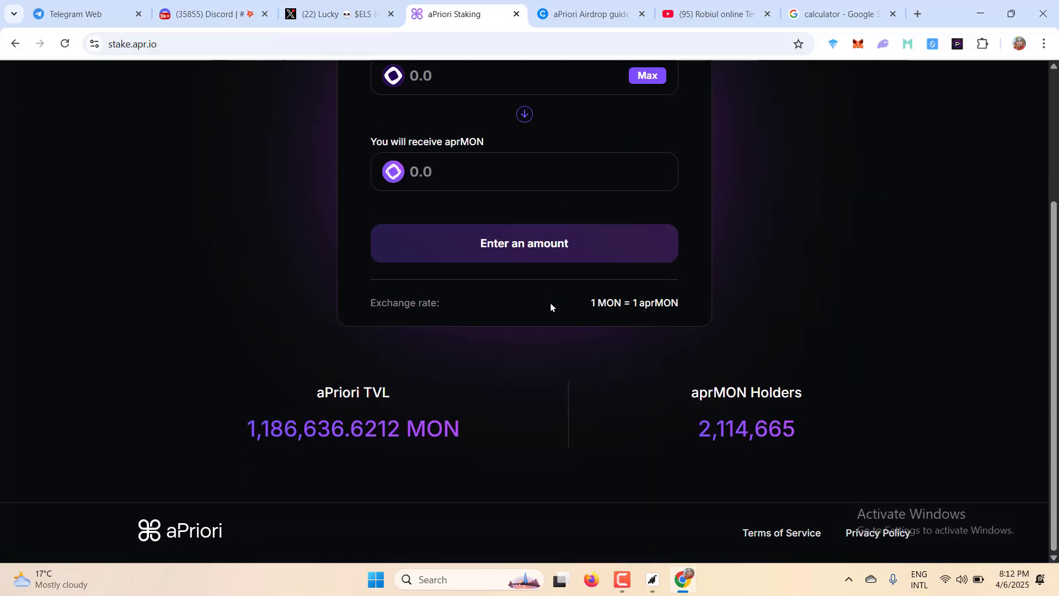
scroll(550, 308, "up", 3)
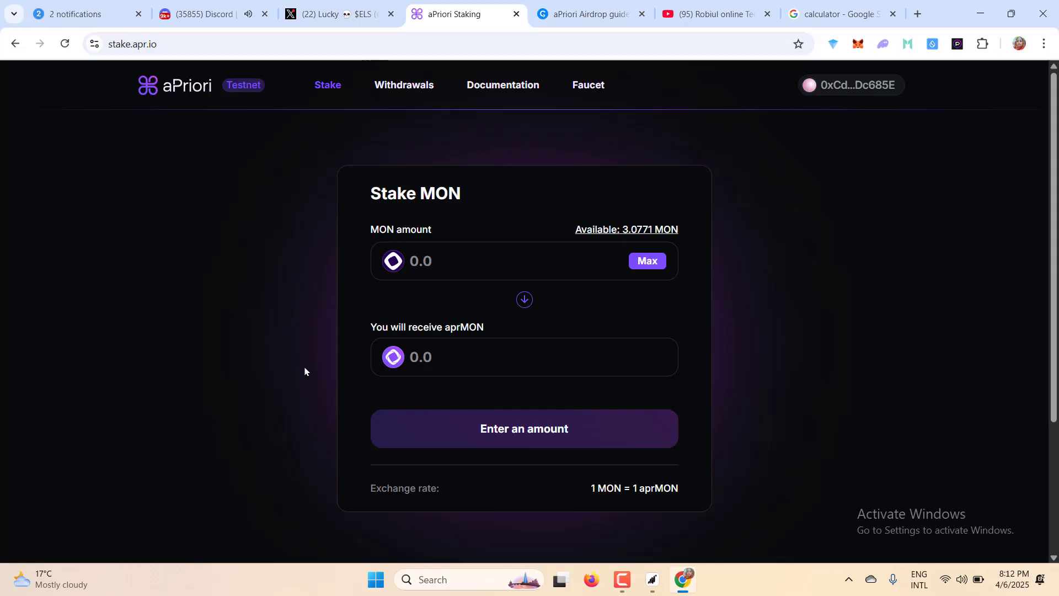
scroll(671, 272, "down", 3)
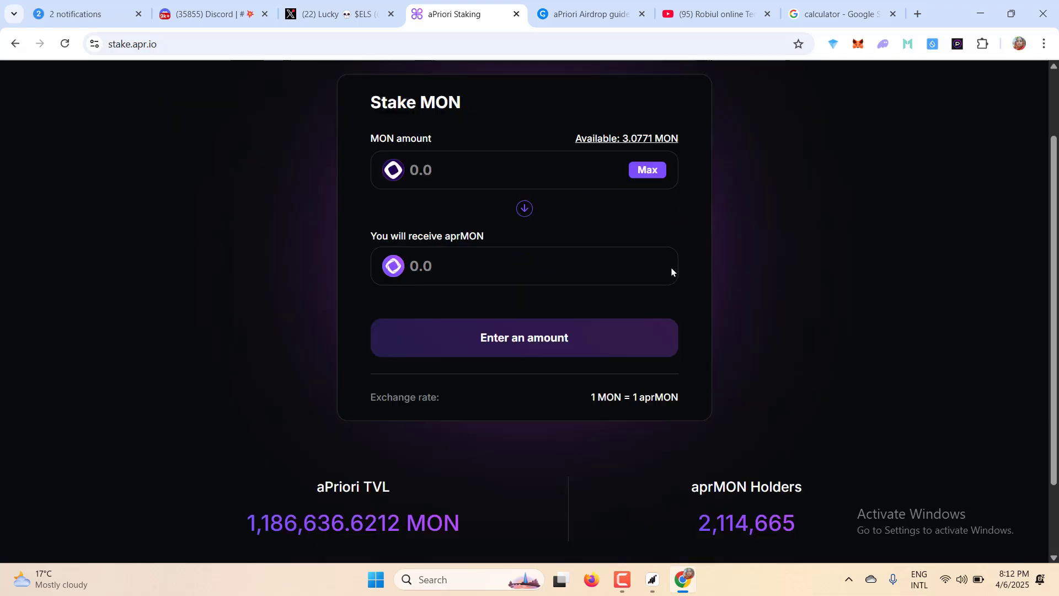